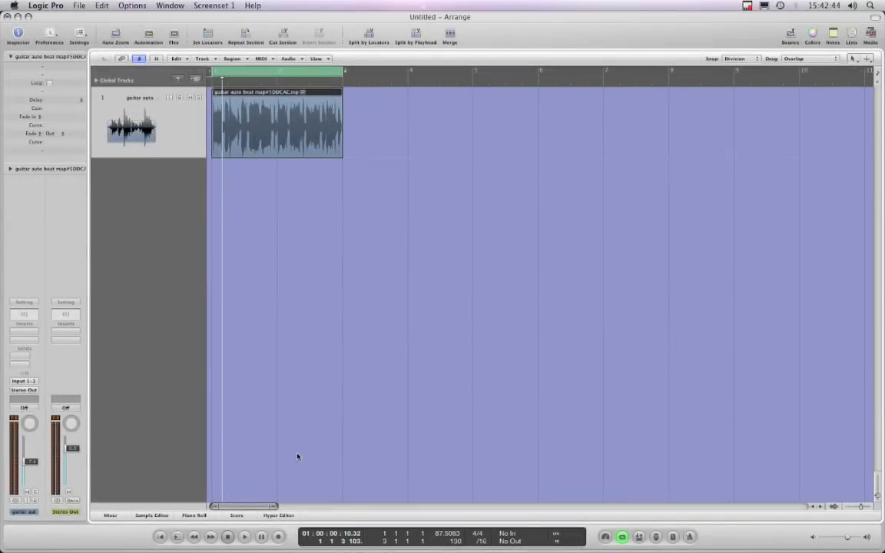
- Extend the guitar region and the cycle range to bar 9, then return to the project start
left_click(274, 506)
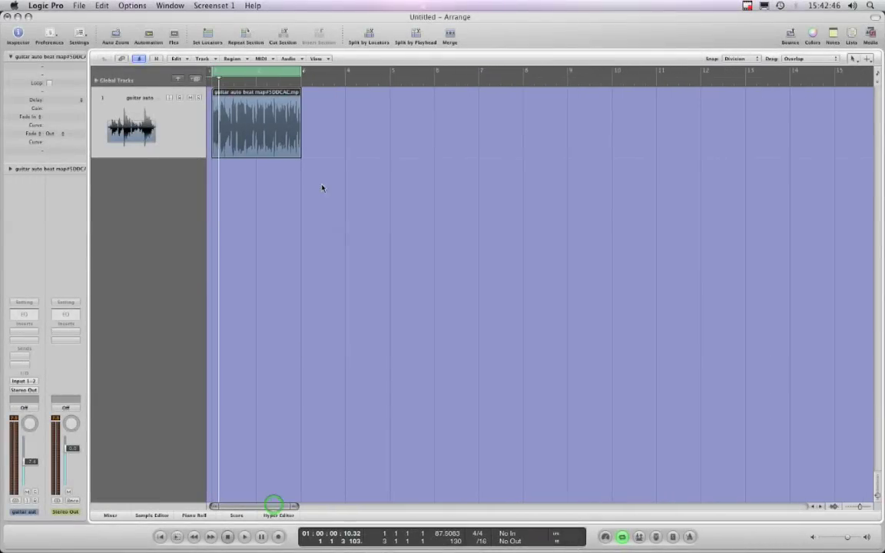
left_click_drag(299, 155, 568, 166)
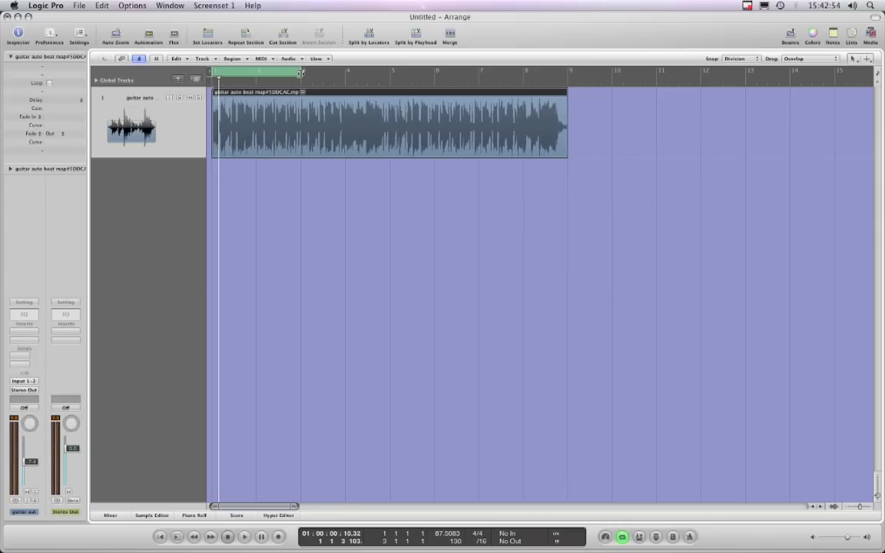
left_click_drag(300, 73, 569, 87)
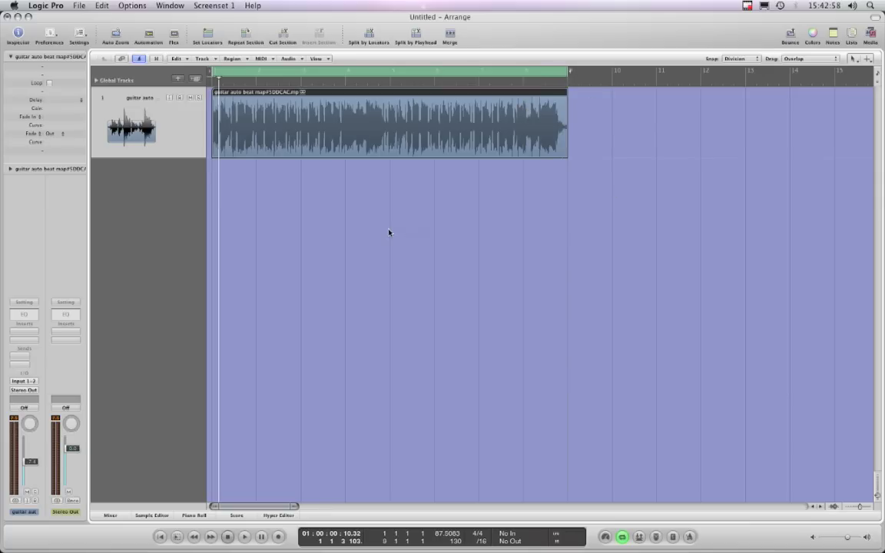
left_click(228, 537)
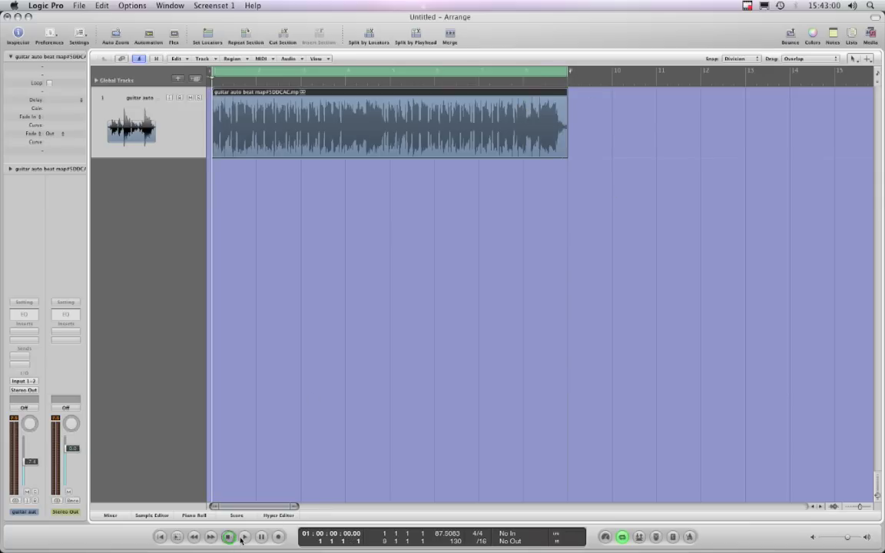
left_click(244, 537)
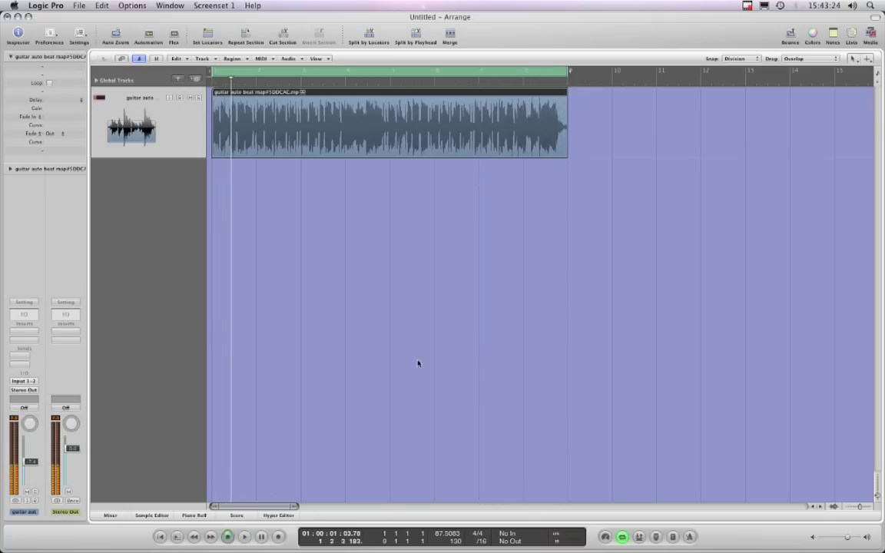
- Stop playback and set the project tempo to 89
key("space")
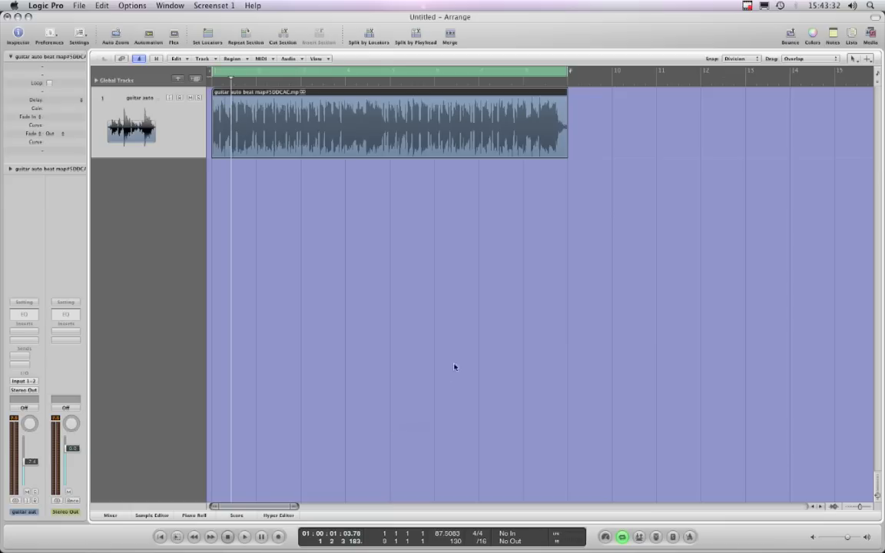
double_click(445, 534)
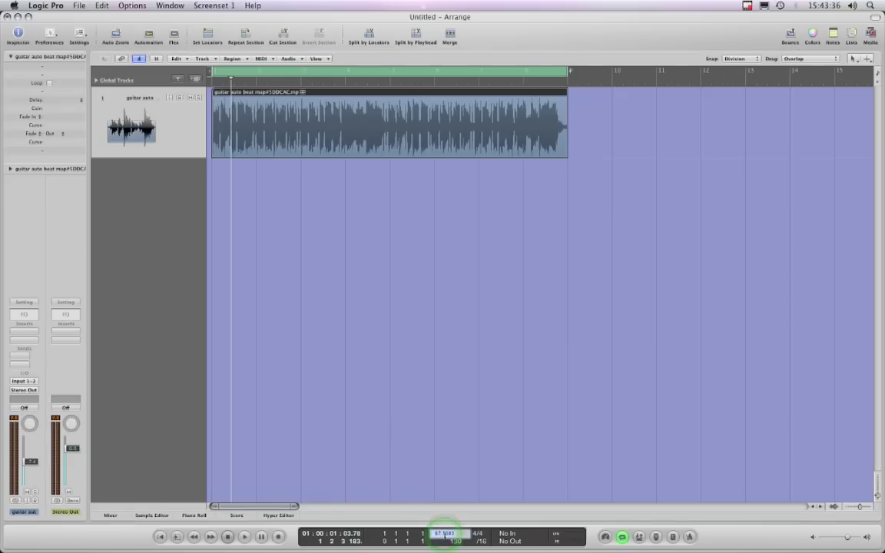
type("89")
key("Return")
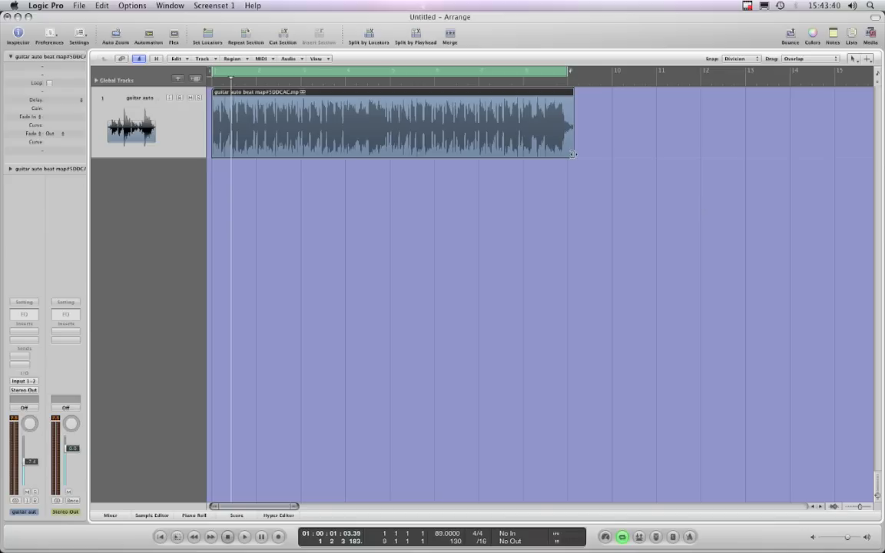
- Trim the guitar region's end back to bar 9 and play from around bar 6
left_click_drag(571, 153, 568, 157)
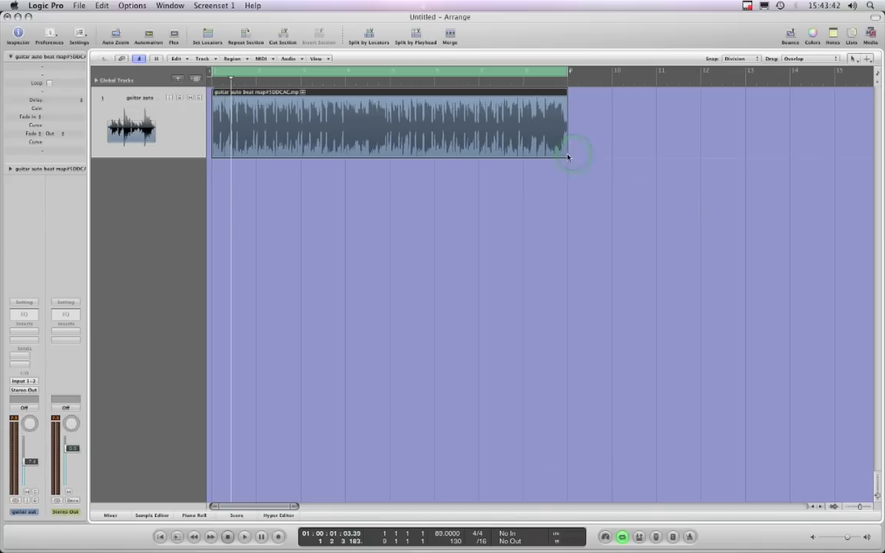
left_click(434, 84)
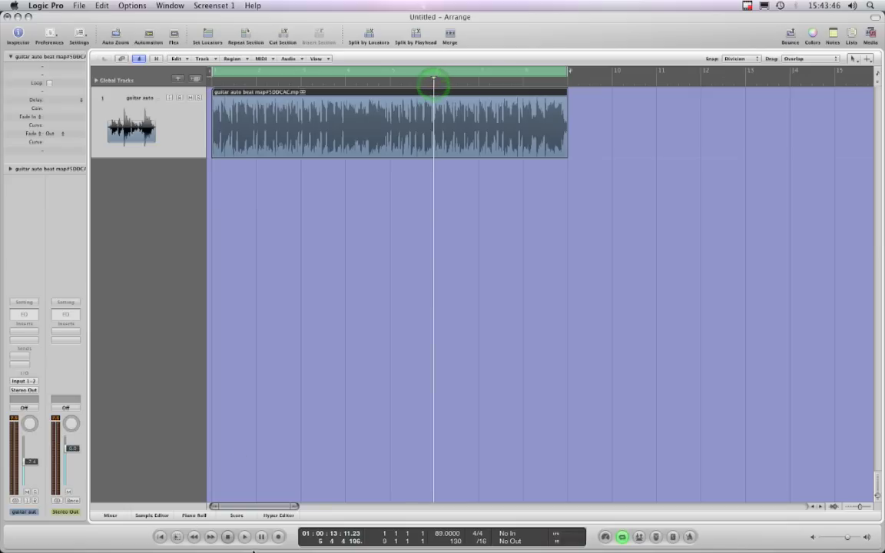
left_click(245, 537)
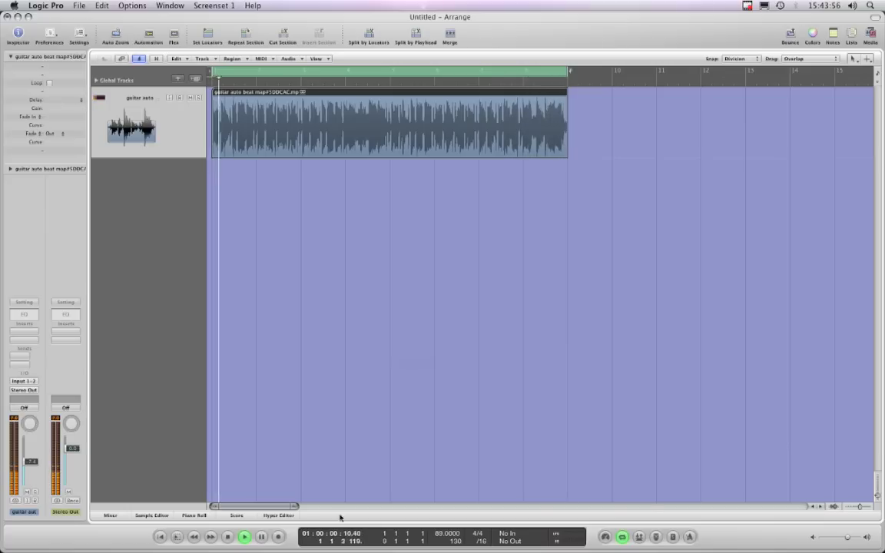
- Stop playback, return to the project start, and zoom in on the region's first attack
left_click(227, 537)
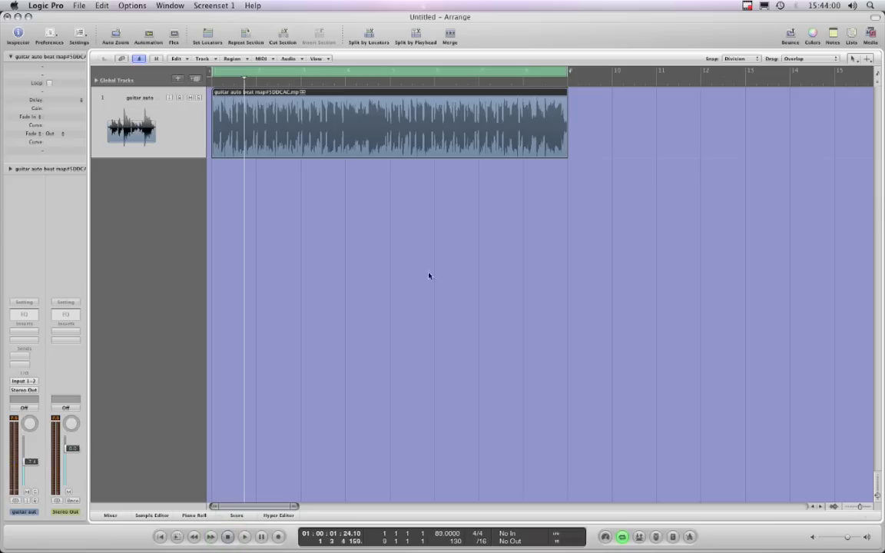
left_click(227, 537)
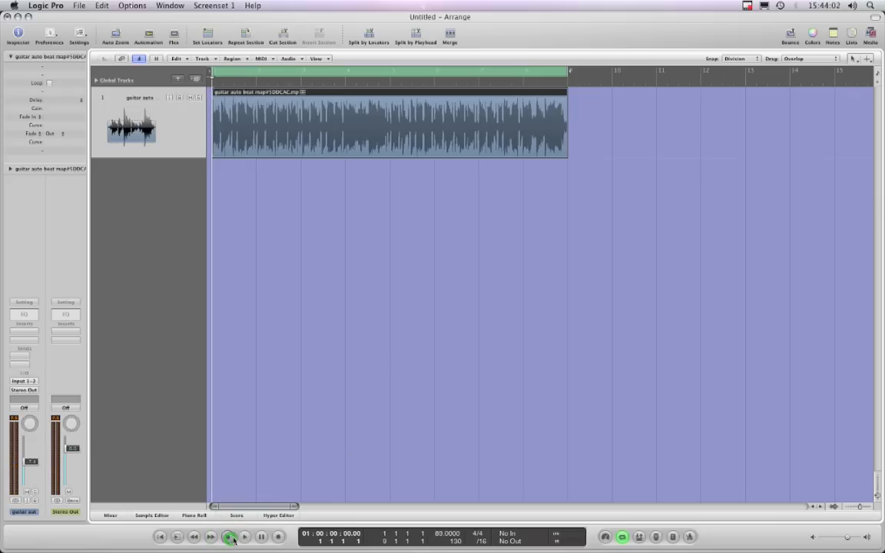
left_click(869, 511)
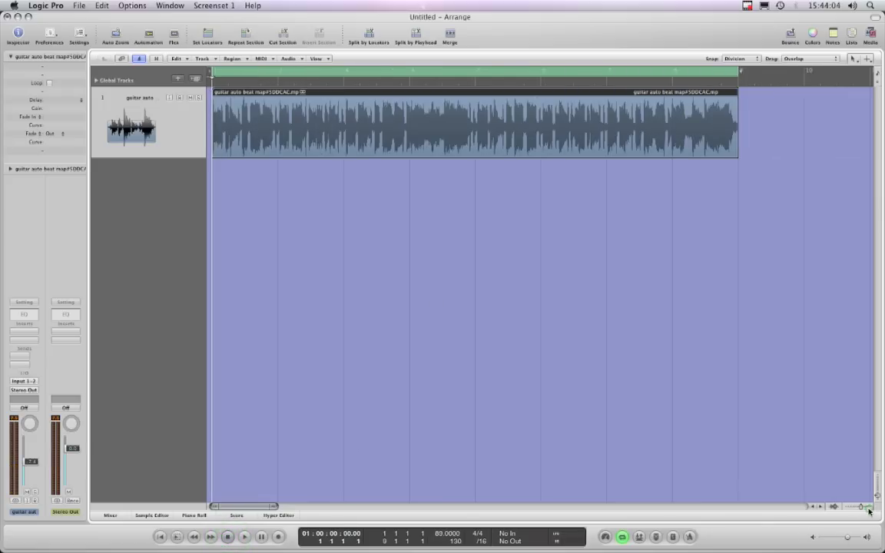
left_click(869, 511)
left_click(870, 510)
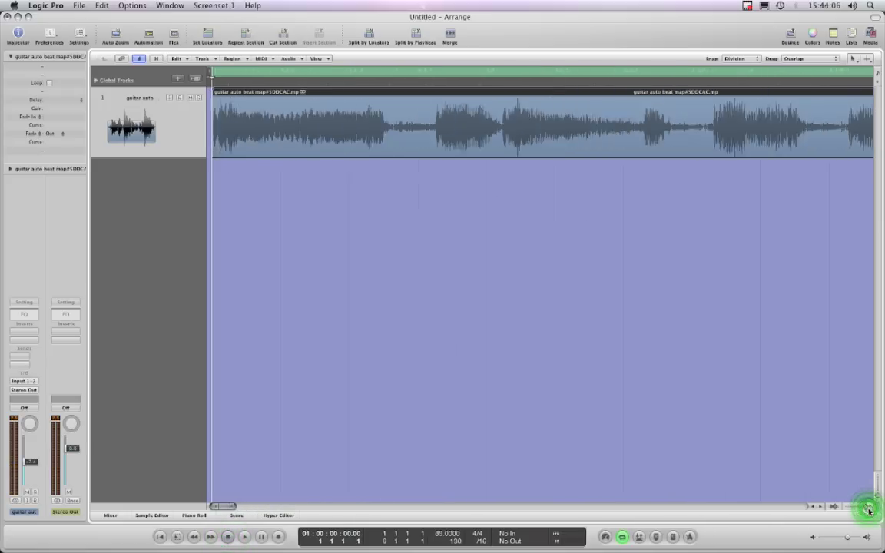
left_click(870, 511)
left_click(869, 511)
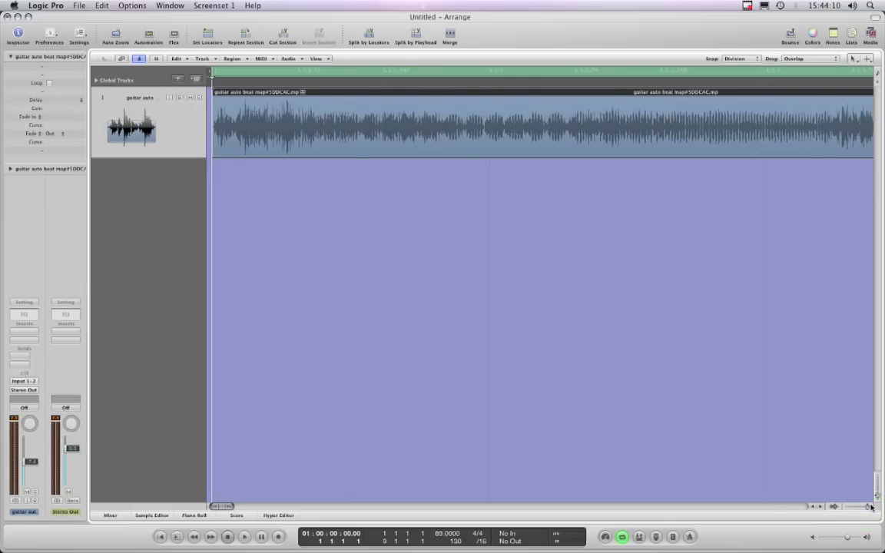
left_click(871, 508)
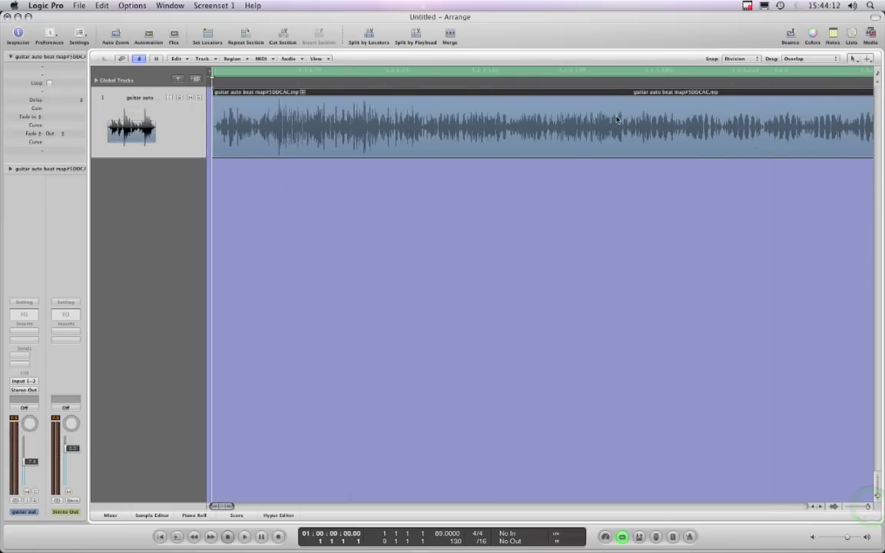
- Trim the region start to the first attack with Samples snapping, then align it to bar 1 with Beat snapping
left_click(753, 60)
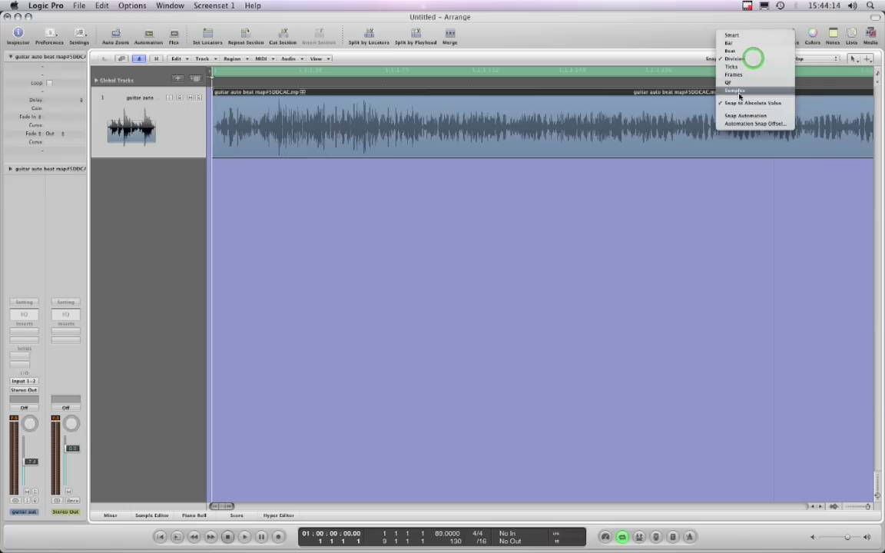
left_click(757, 87)
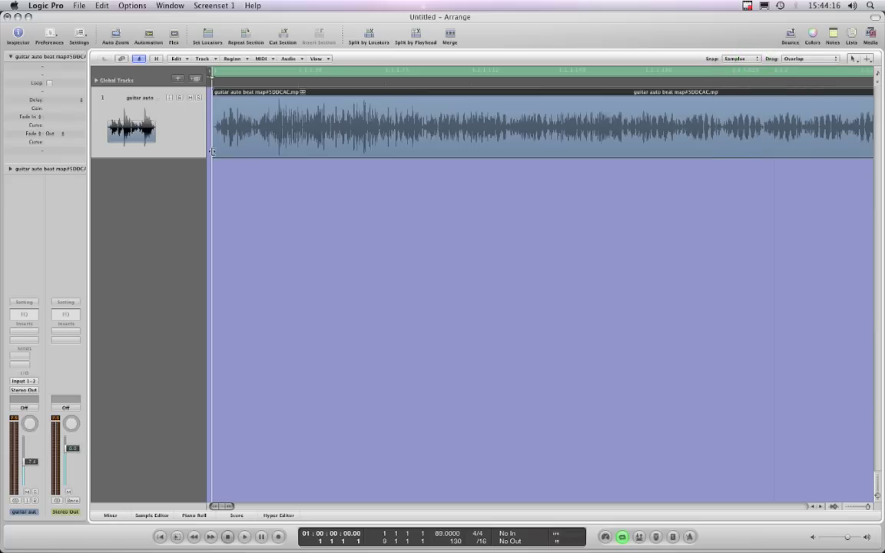
left_click_drag(213, 151, 216, 151)
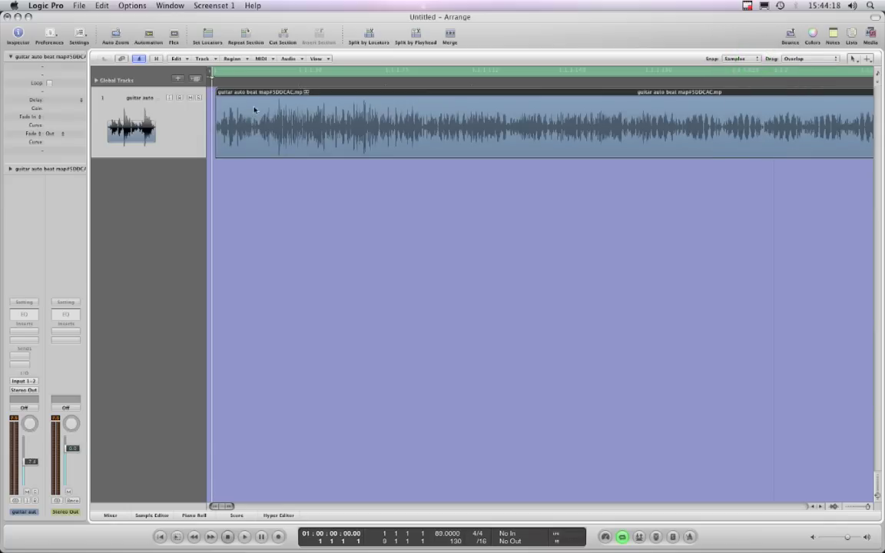
left_click(757, 60)
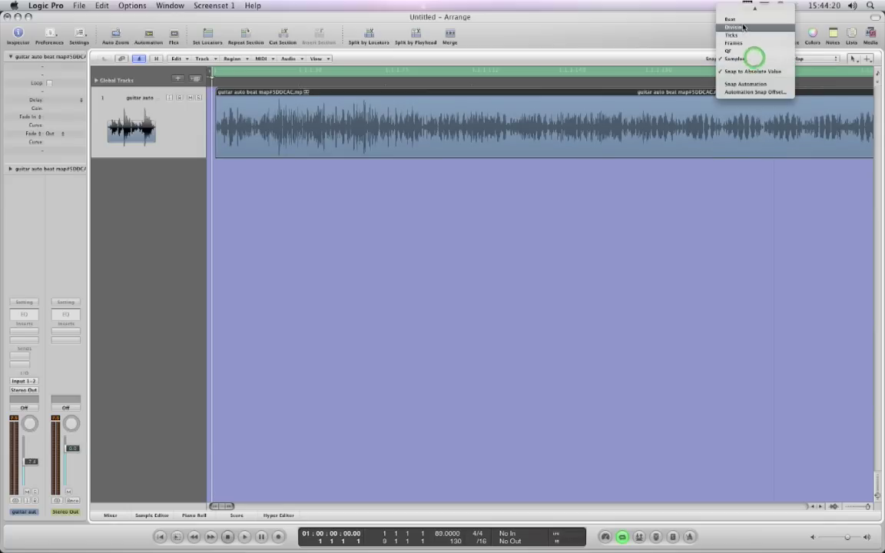
left_click(734, 19)
left_click_drag(333, 94, 330, 94)
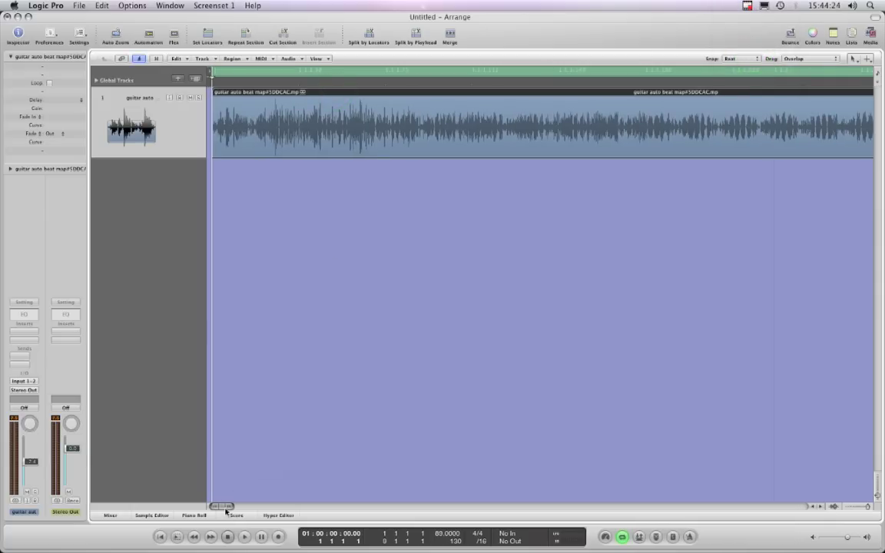
- Move the playhead to bar 9 and zoom in to check the region's end point
left_click_drag(228, 507, 287, 509)
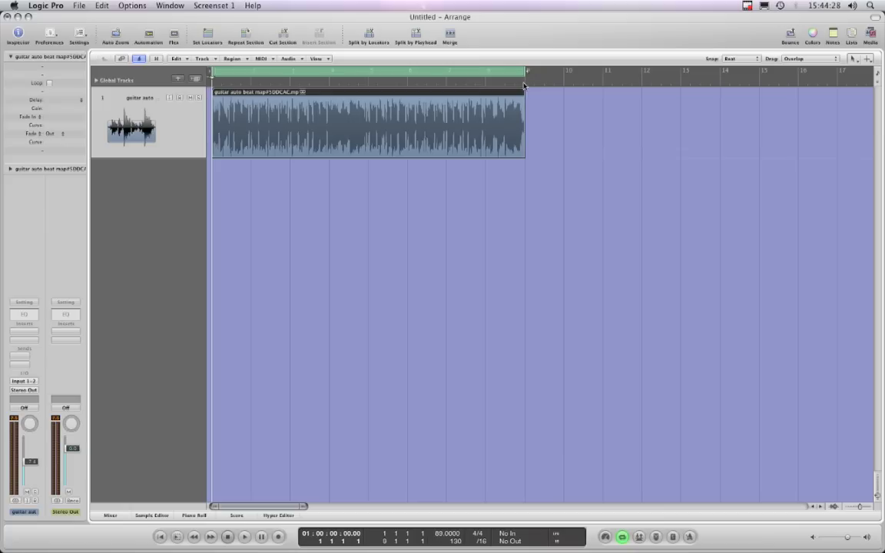
left_click(525, 85)
left_click(867, 509)
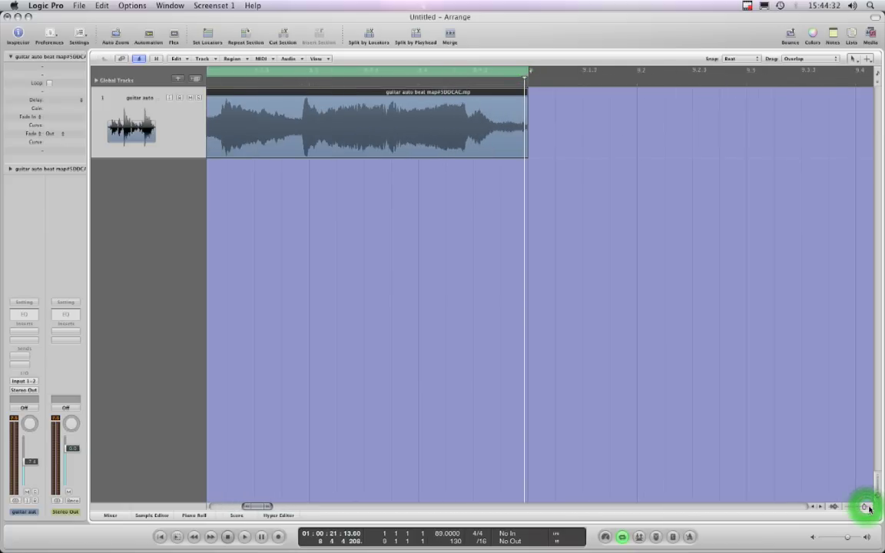
left_click(866, 508)
left_click(867, 509)
left_click(866, 508)
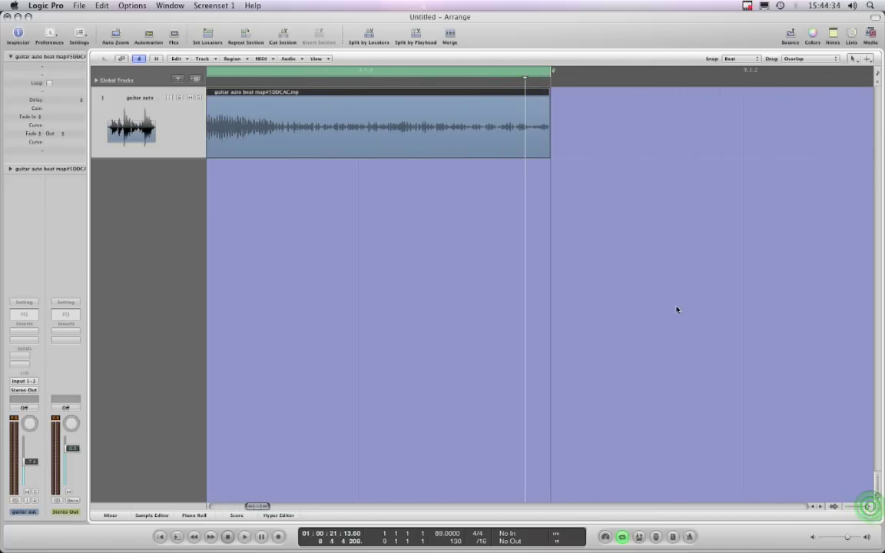
left_click(548, 151)
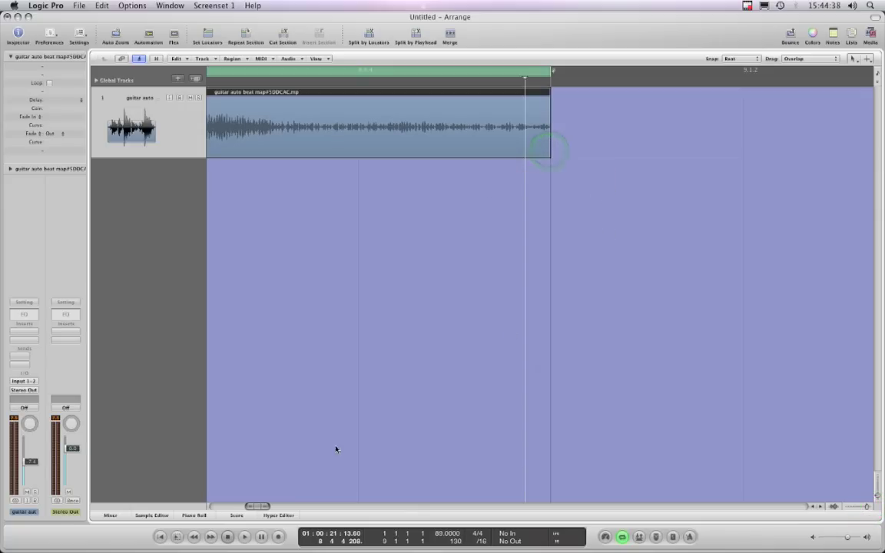
left_click(265, 508)
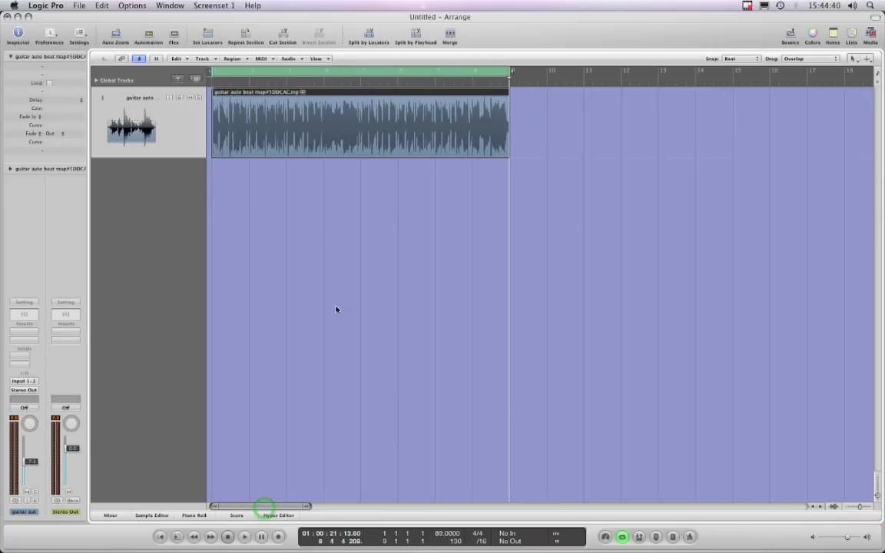
left_click(433, 82)
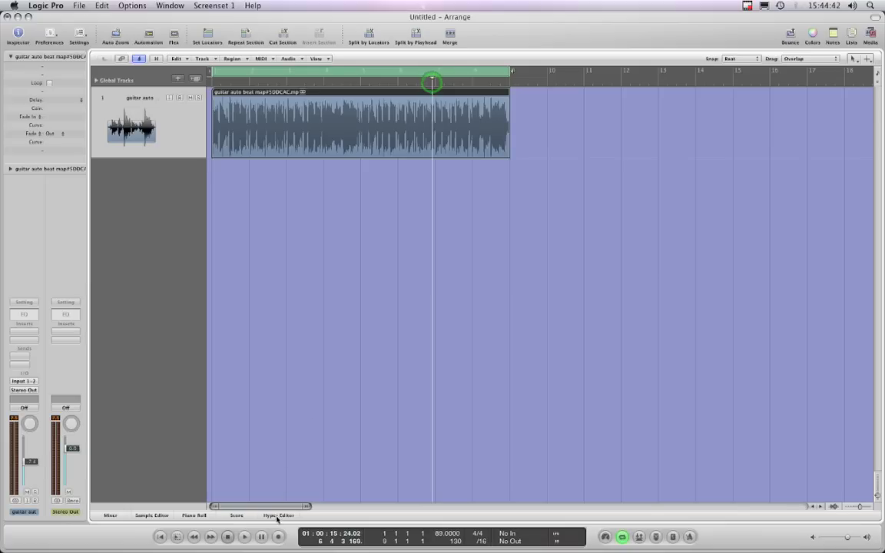
left_click(244, 539)
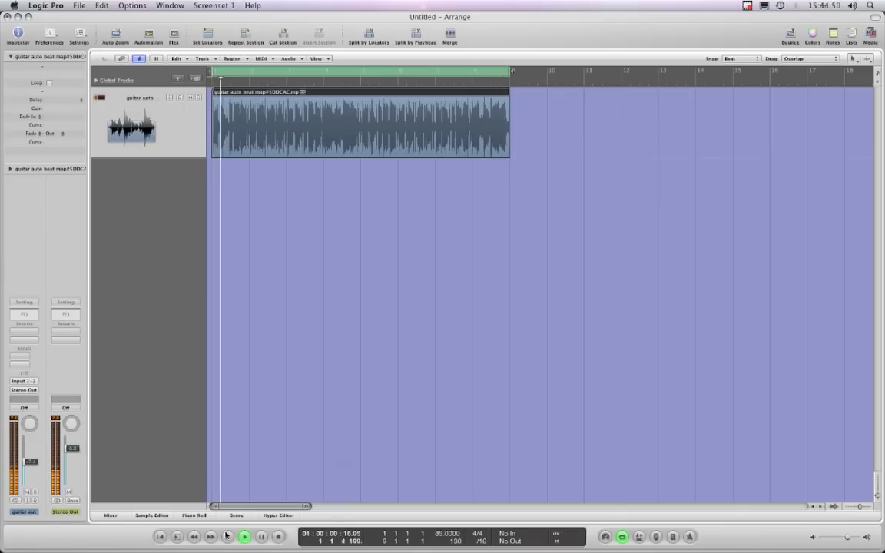
key("space")
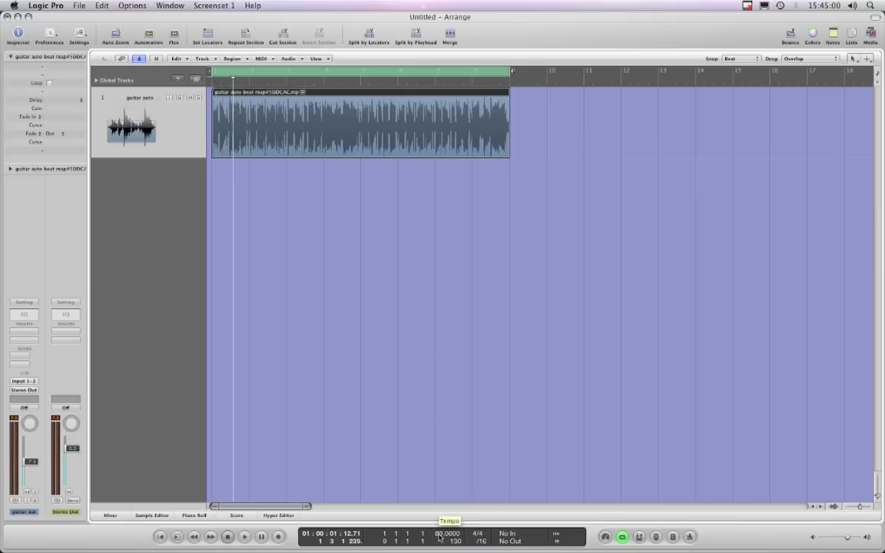
double_click(439, 535)
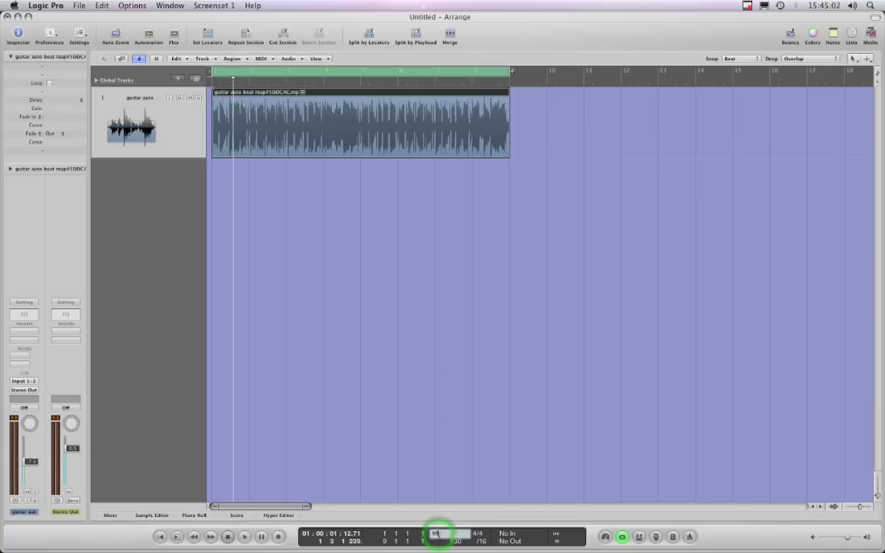
key("Return")
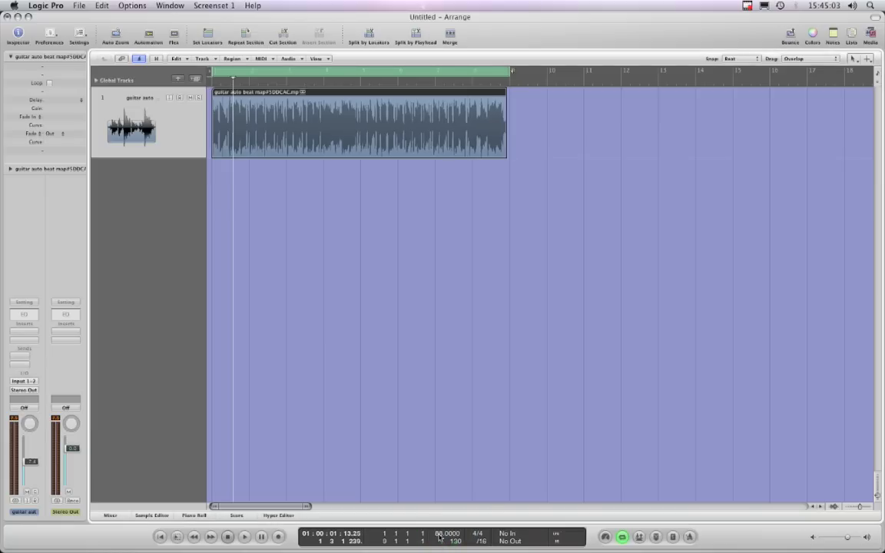
left_click(505, 155)
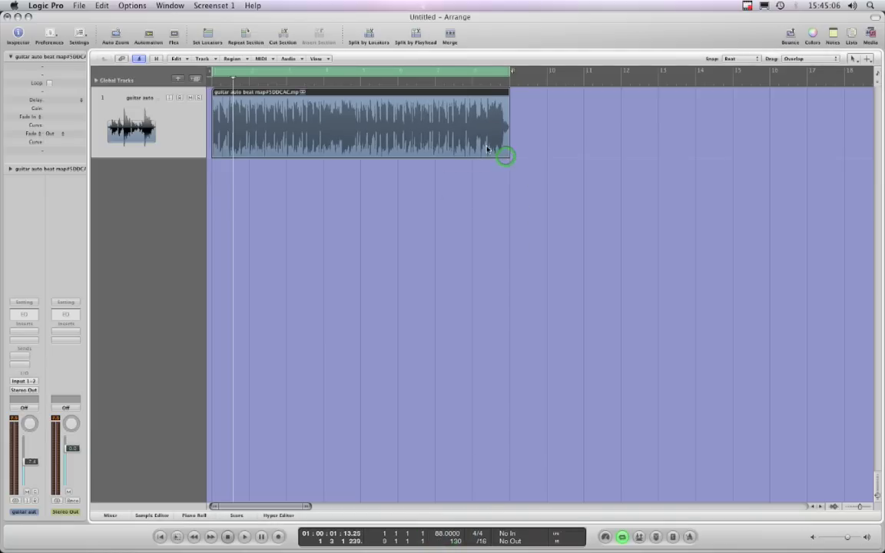
left_click(472, 81)
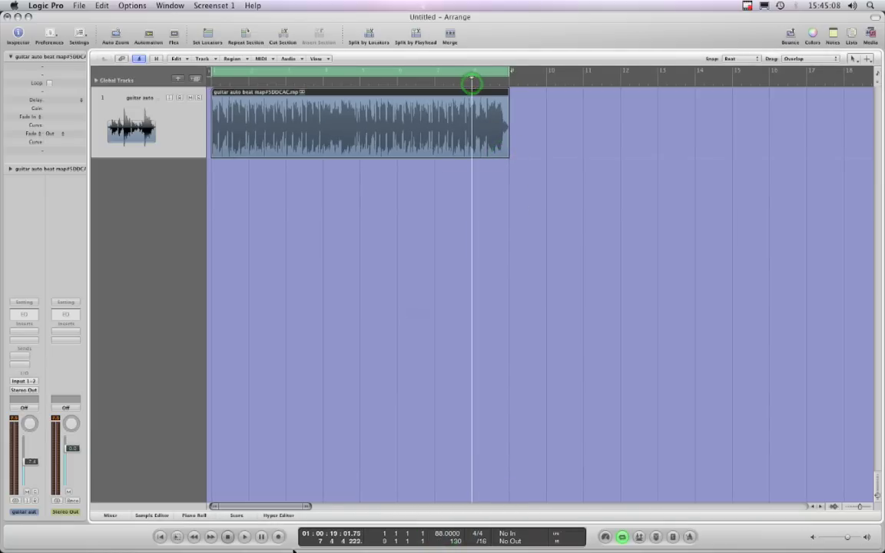
left_click(260, 538)
left_click(260, 537)
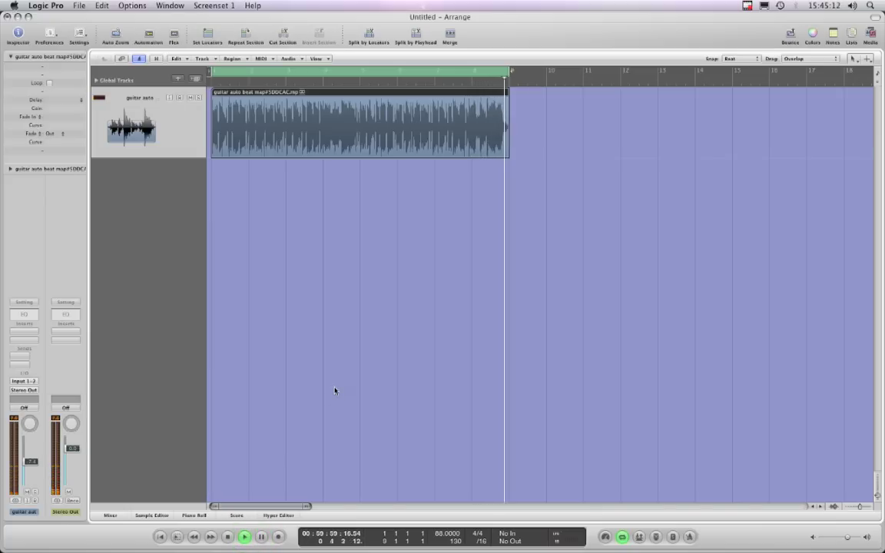
key("Return")
left_click(228, 537)
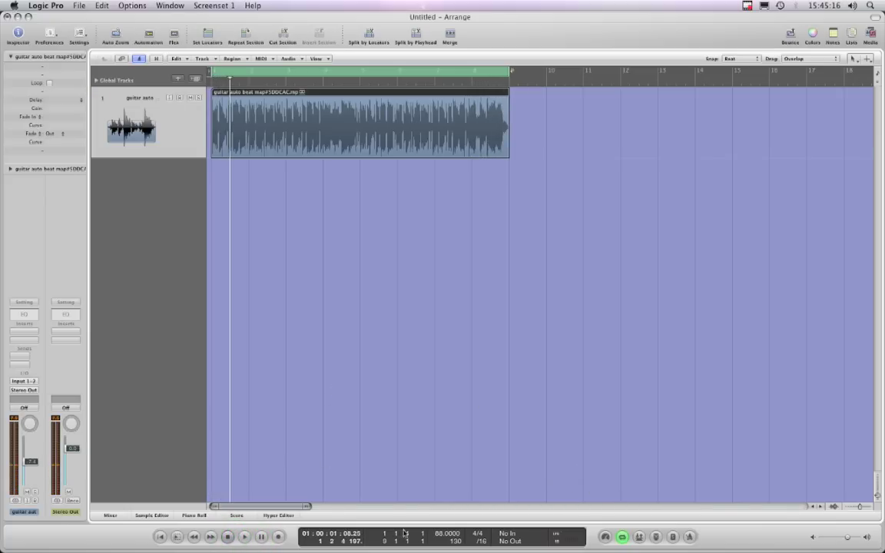
double_click(444, 535)
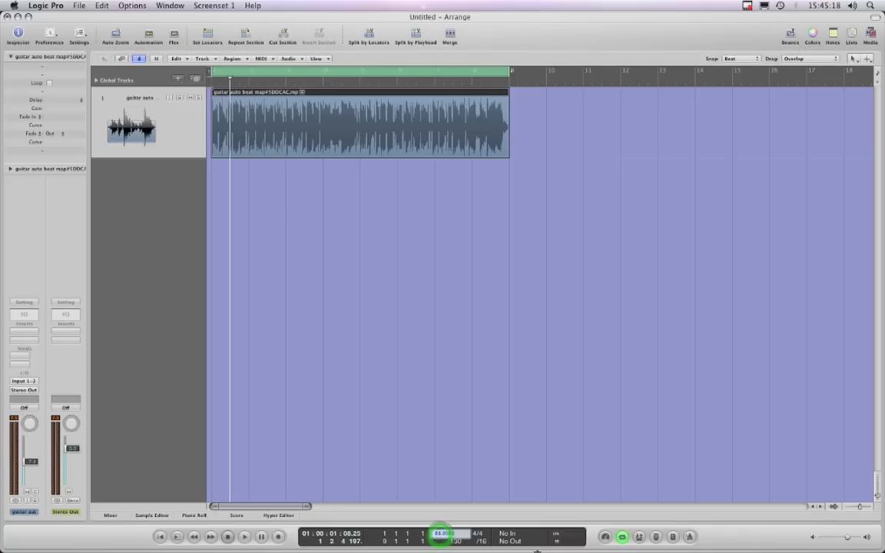
type("1")
key("Return")
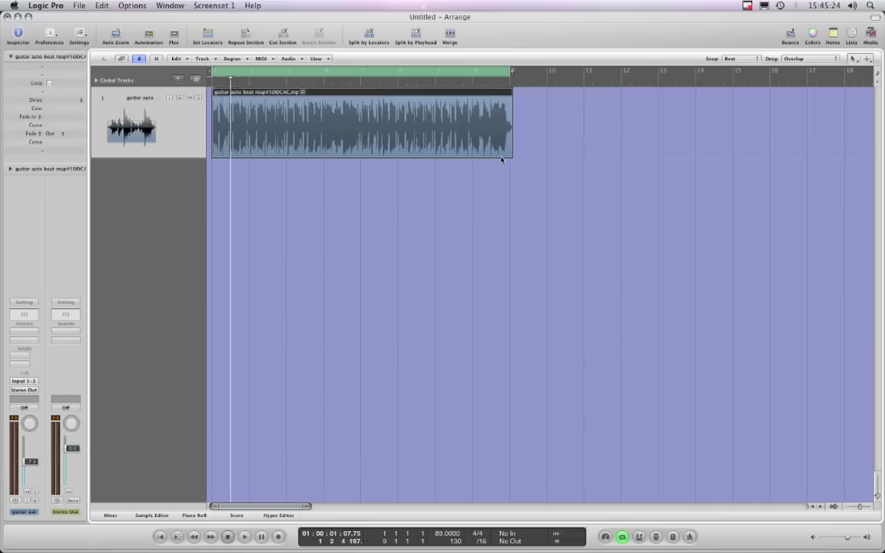
left_click_drag(510, 155, 508, 153)
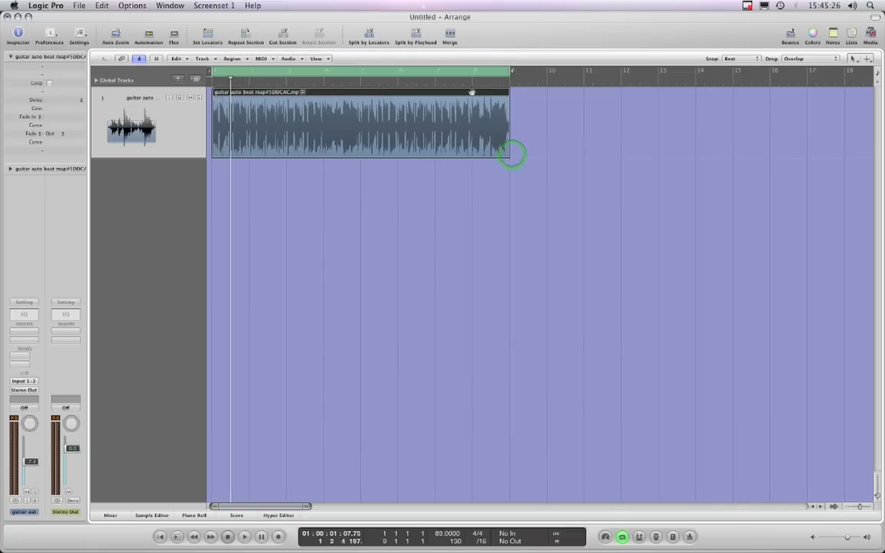
left_click(398, 84)
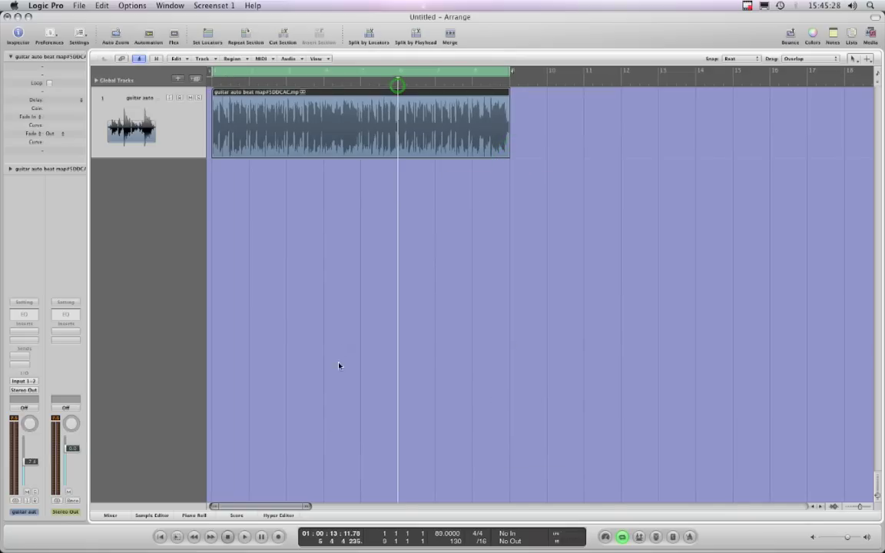
left_click(261, 538)
left_click(245, 537)
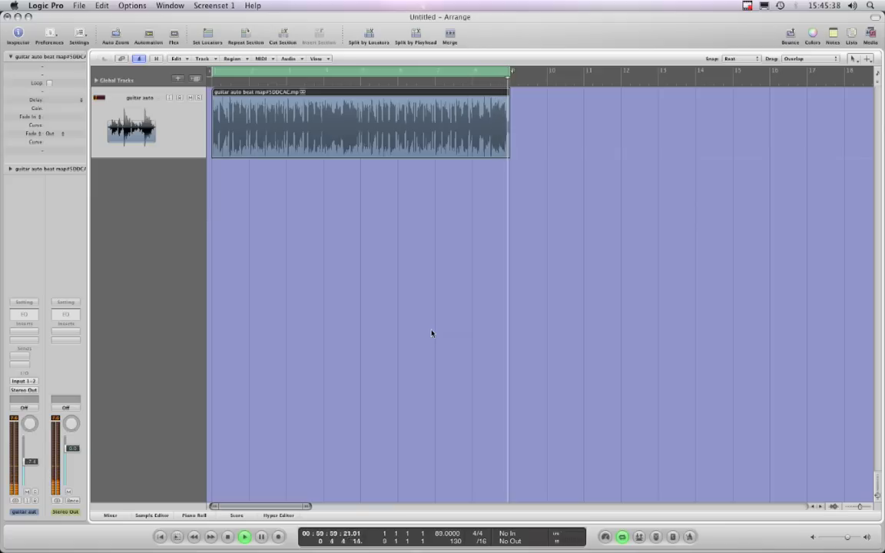
left_click(231, 537)
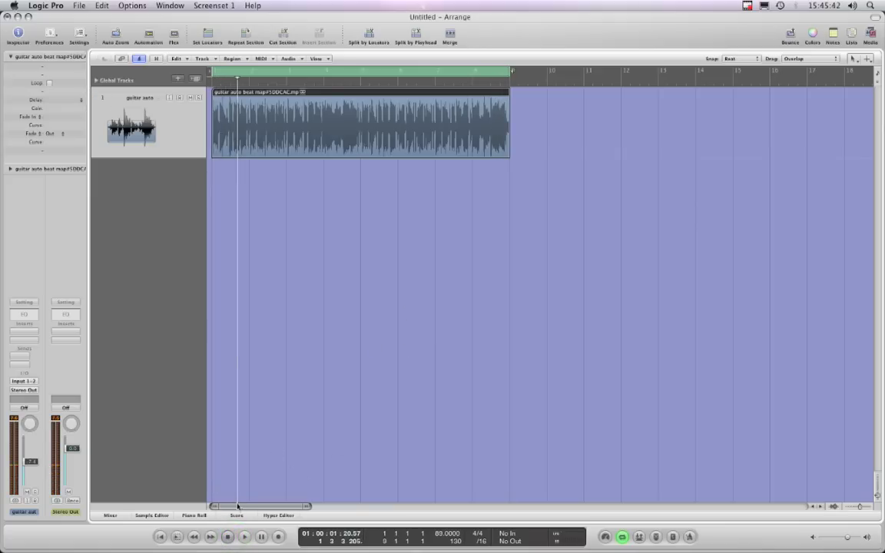
left_click(869, 509)
left_click(869, 509)
left_click(869, 509)
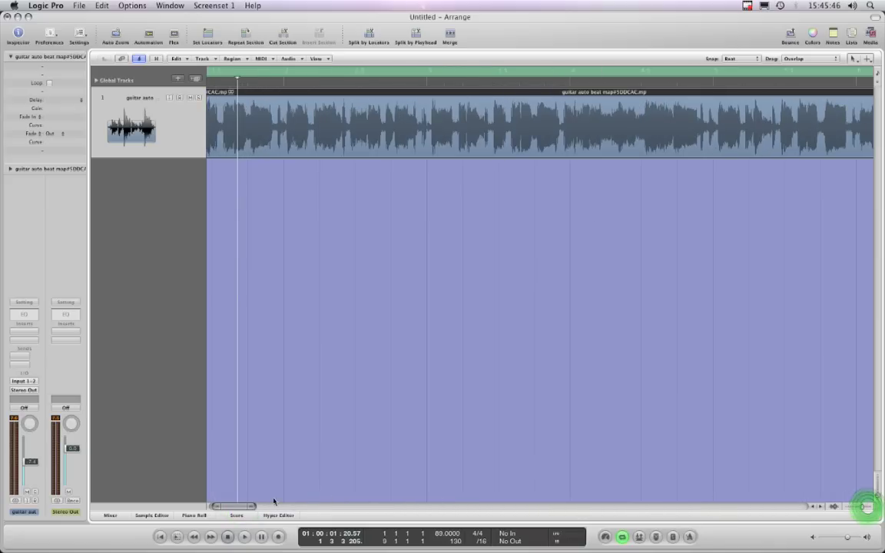
scroll(243, 508, "left", 3)
left_click(217, 458)
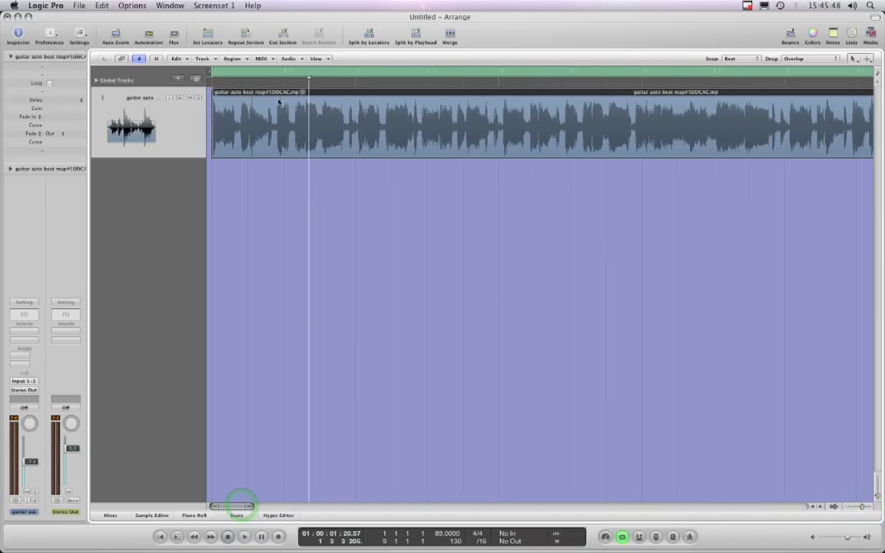
left_click(499, 86)
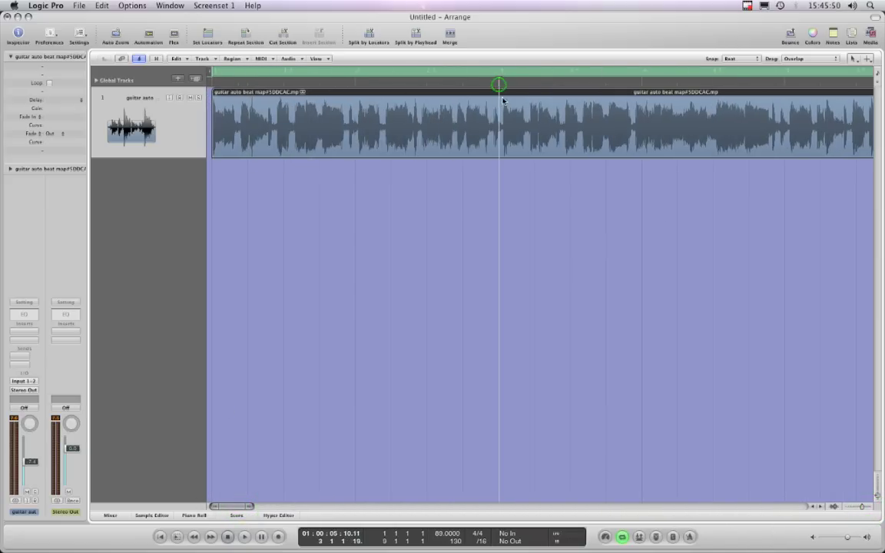
left_click(503, 88)
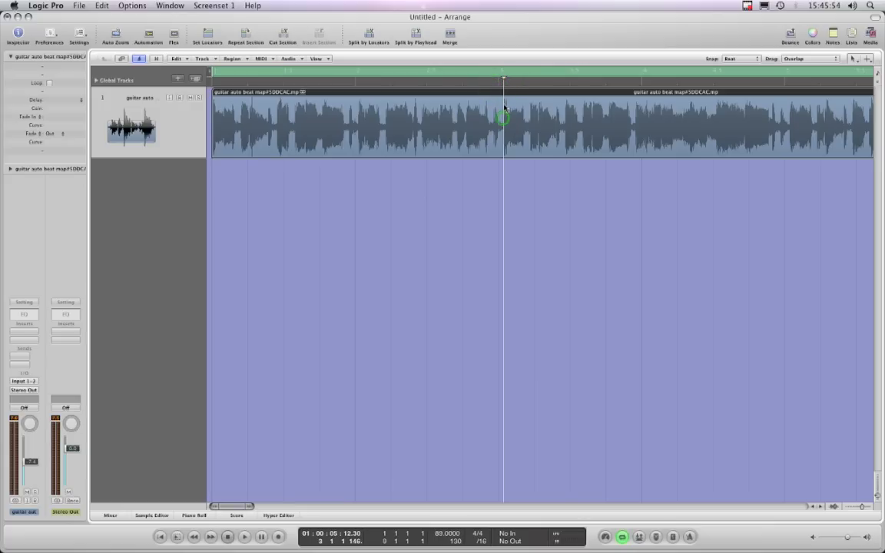
left_click(505, 85)
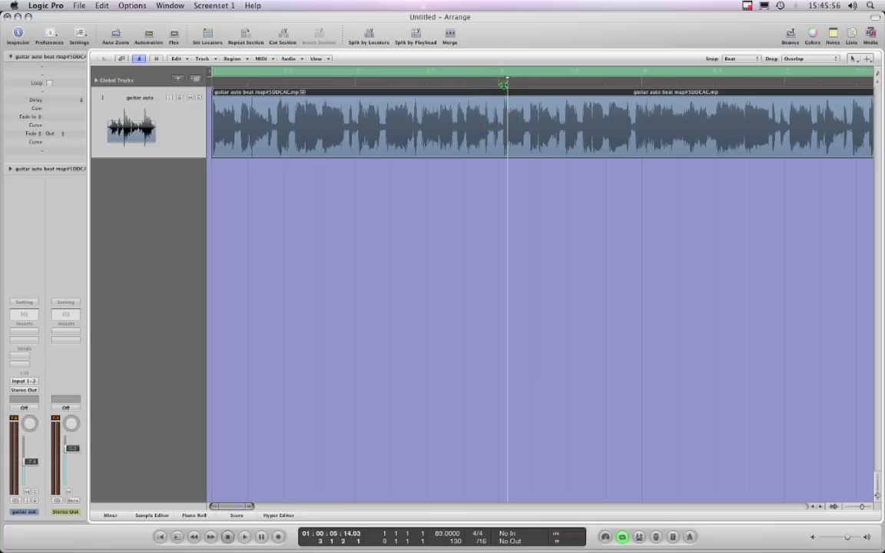
left_click(758, 60)
left_click(749, 90)
left_click(506, 83)
left_click(504, 85)
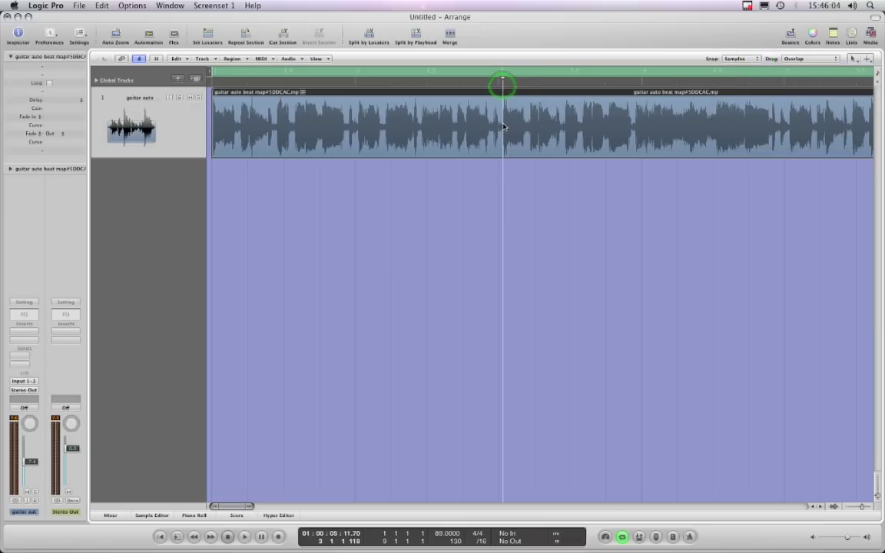
left_click(243, 538)
left_click(243, 538)
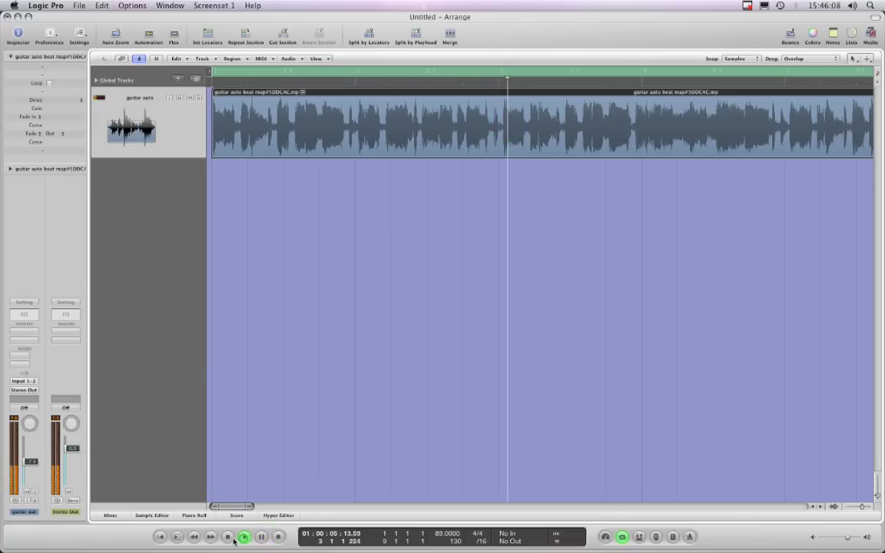
left_click(229, 538)
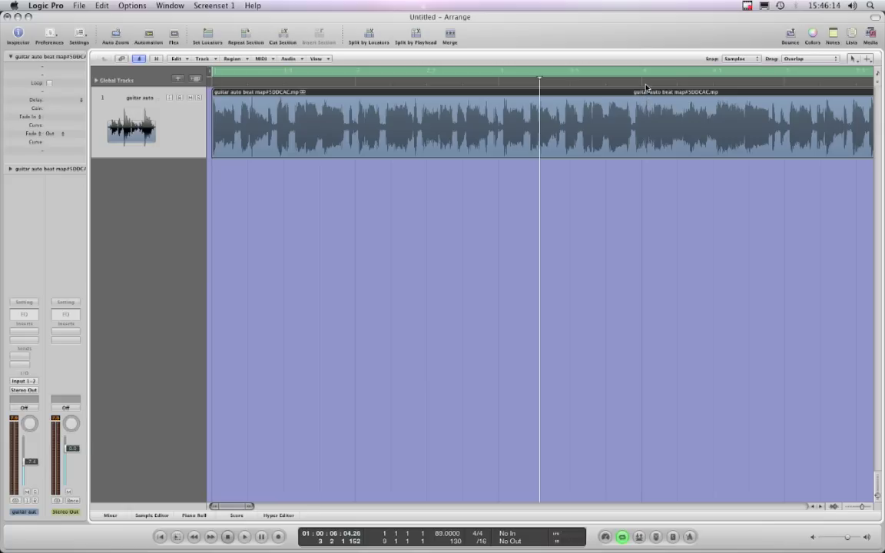
left_click(646, 81)
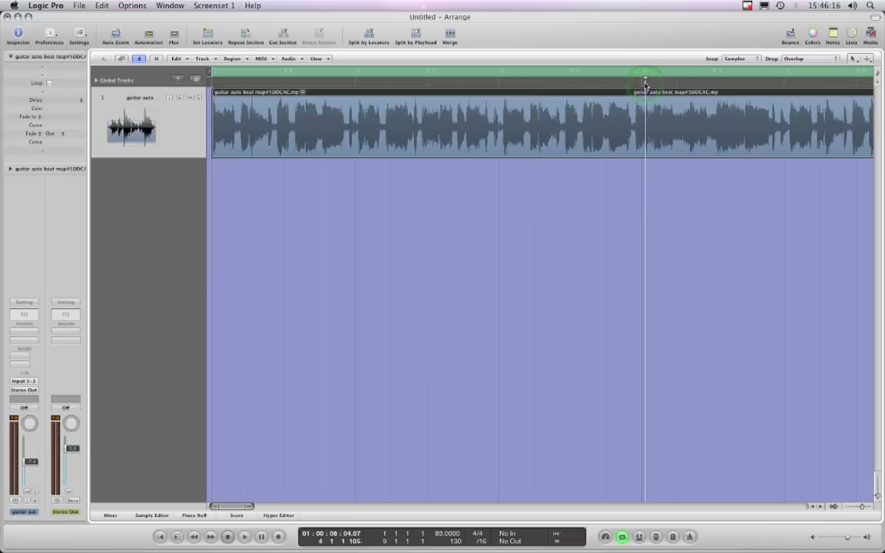
left_click(246, 538)
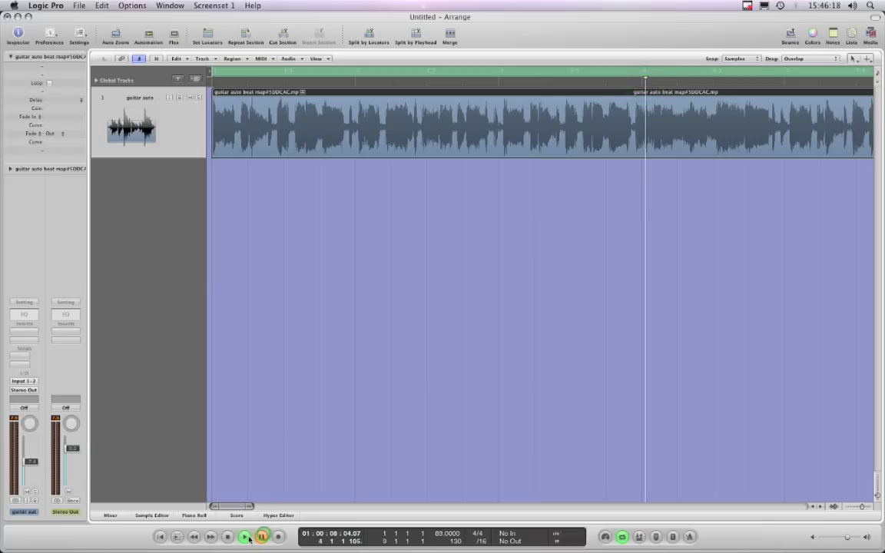
key("space")
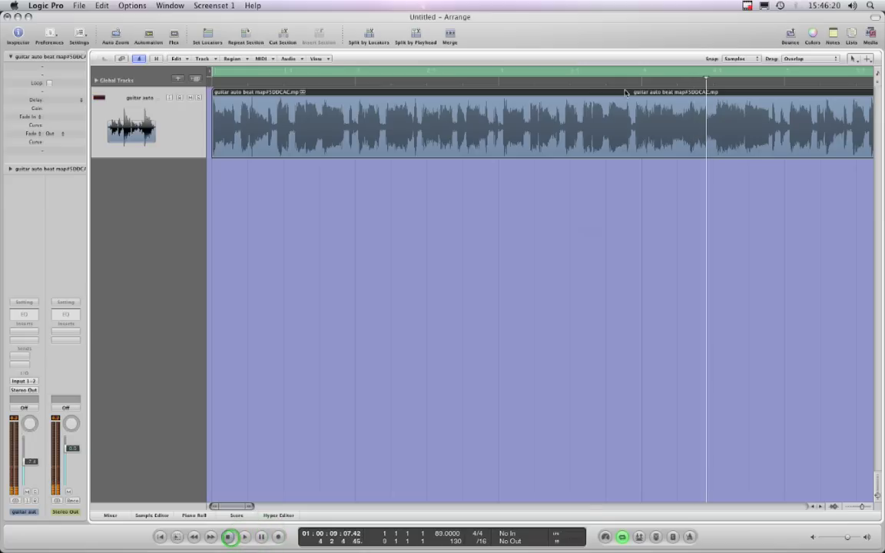
left_click(789, 84)
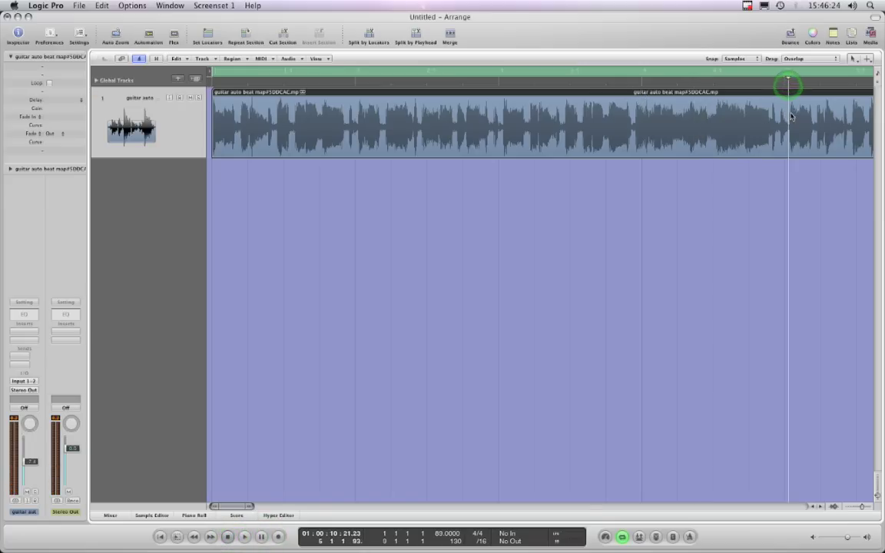
left_click(791, 116)
left_click(242, 538)
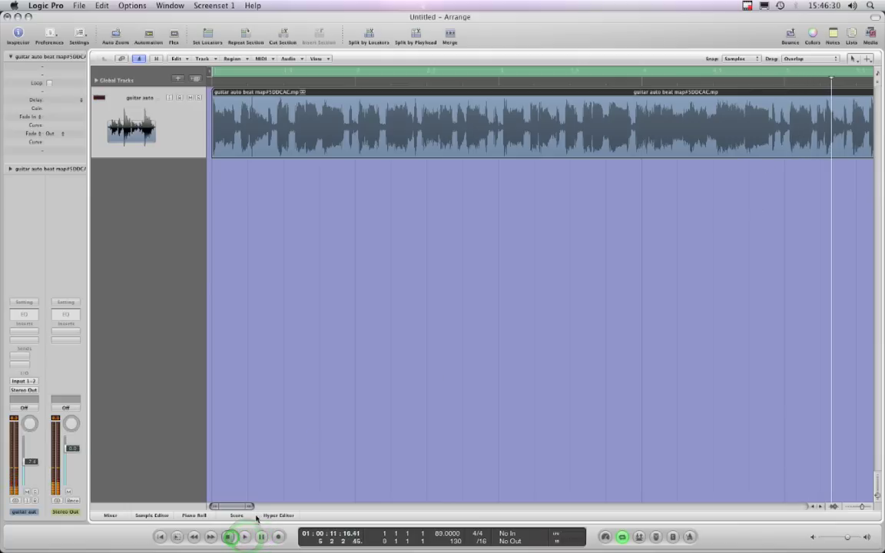
- Zoom in slightly and step the playhead through bars 5, 6, 7 and 8, ending back at bar 2
left_click_drag(232, 507, 243, 507)
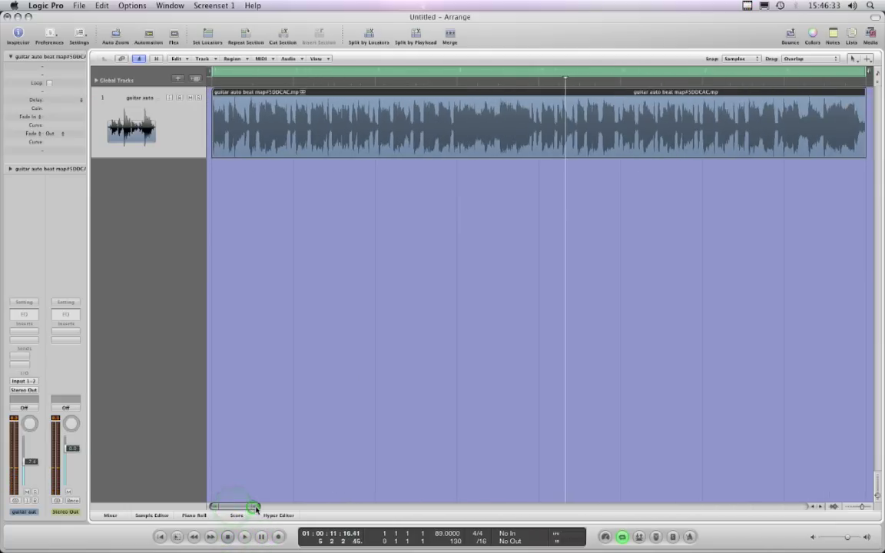
left_click(540, 85)
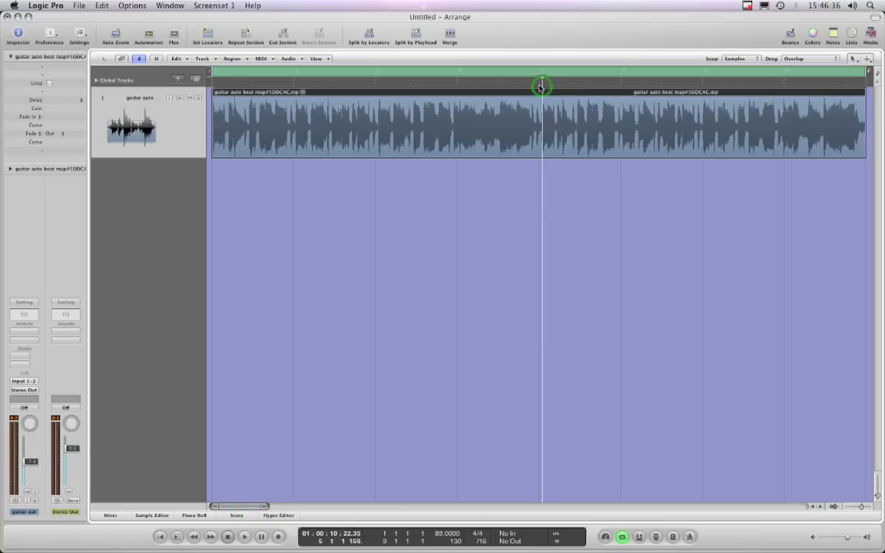
left_click(622, 84)
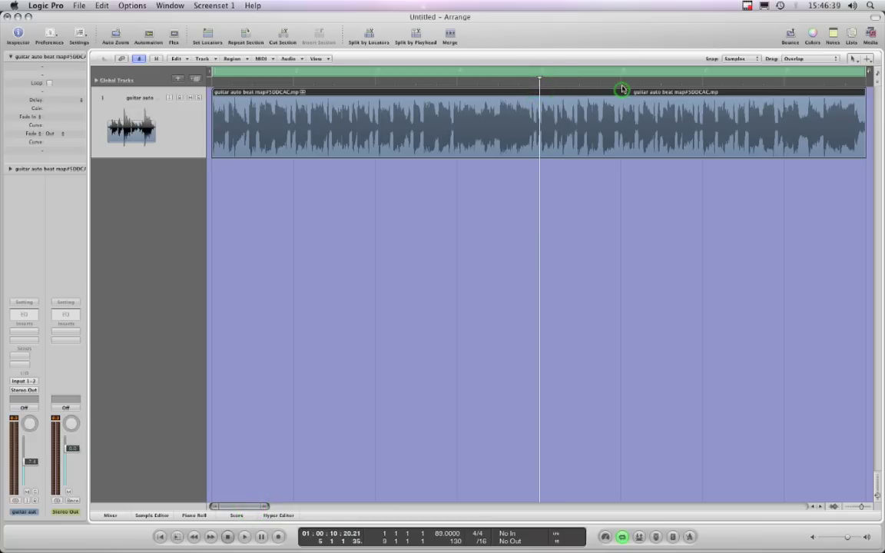
left_click(703, 87)
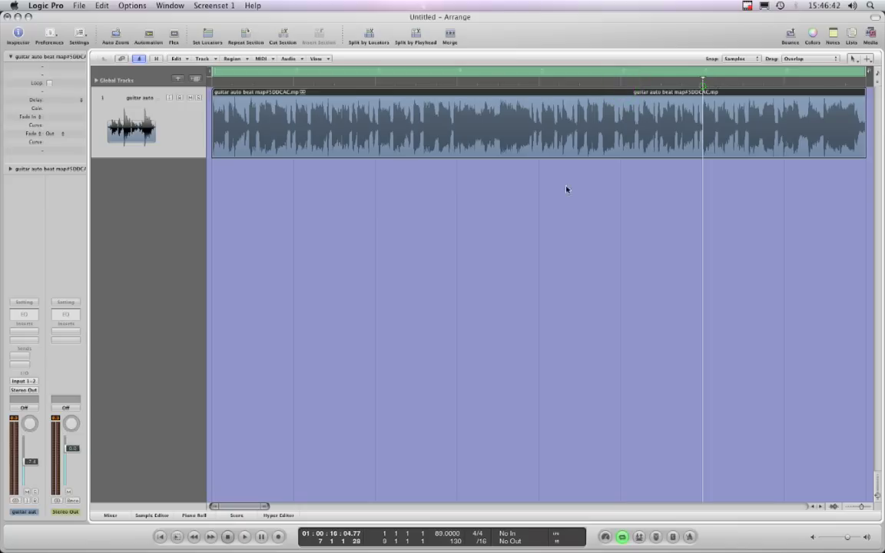
left_click(294, 87)
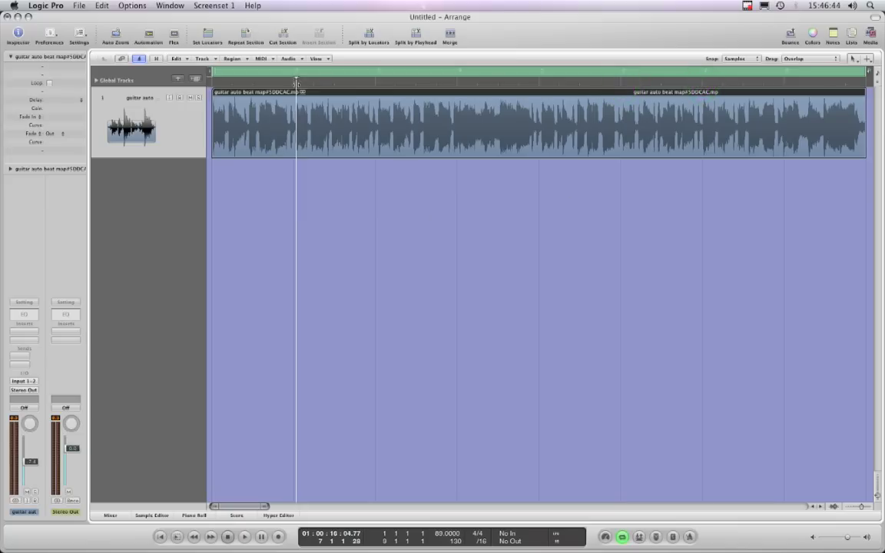
left_click(295, 82)
left_click(701, 88)
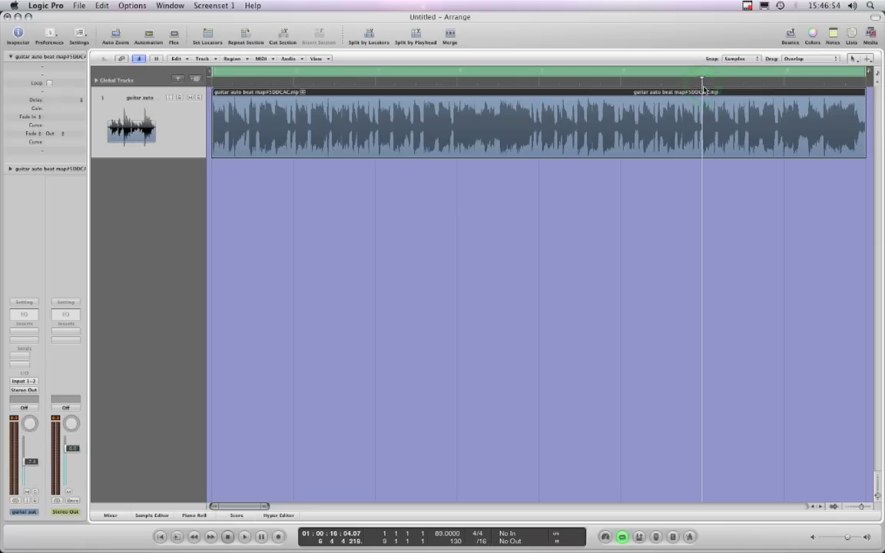
left_click(703, 80)
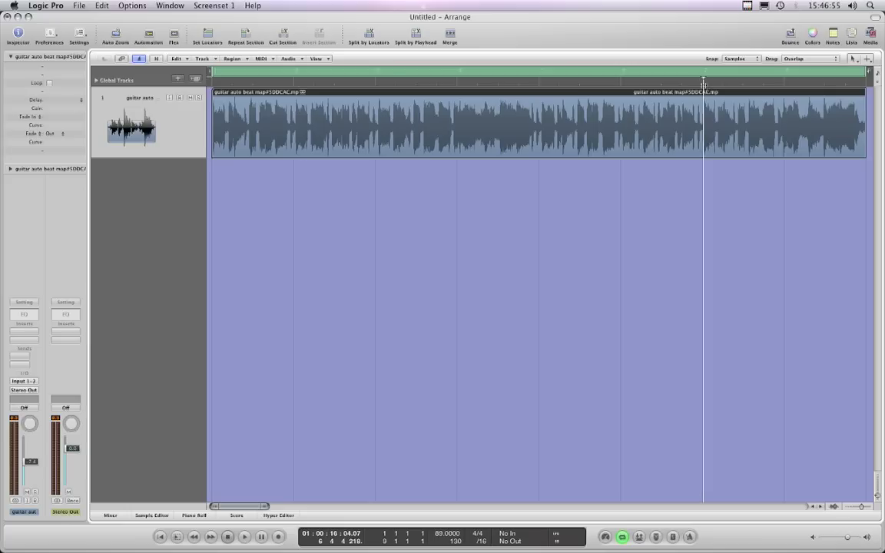
left_click(783, 82)
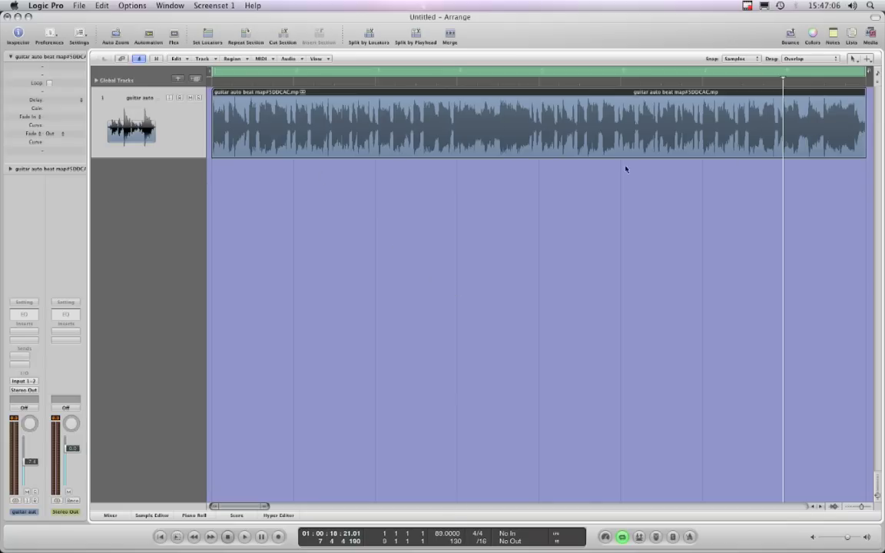
left_click(295, 80)
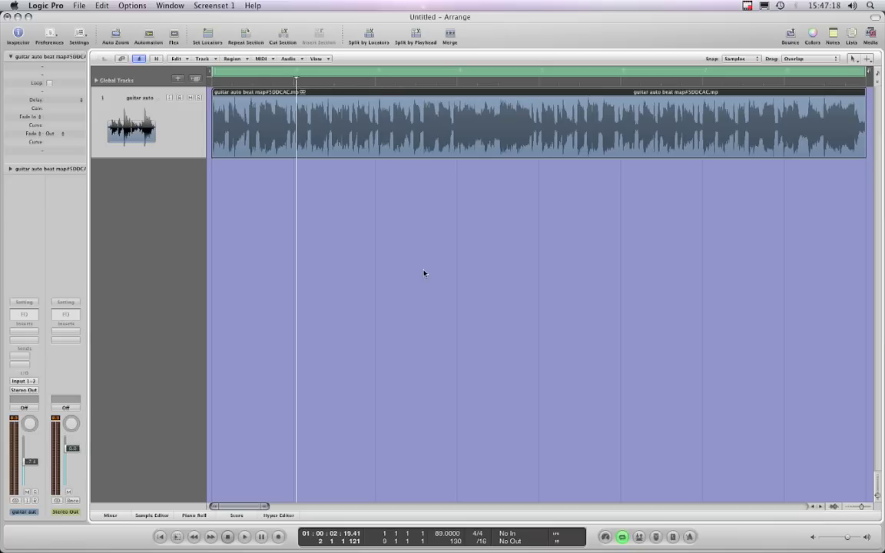
- Zoom out to fit the whole region and check the attacks at bars 3, 5, 6, 7 and 8
left_click_drag(266, 506, 247, 508)
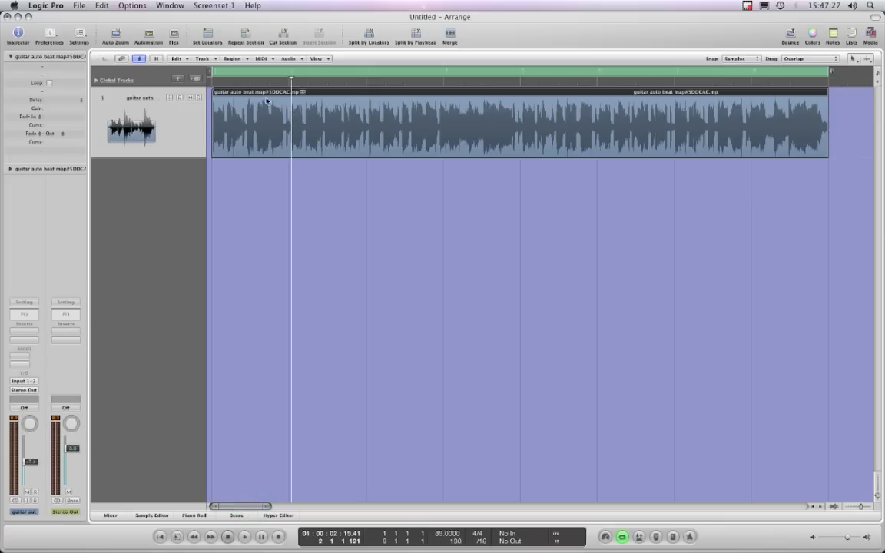
left_click(368, 85)
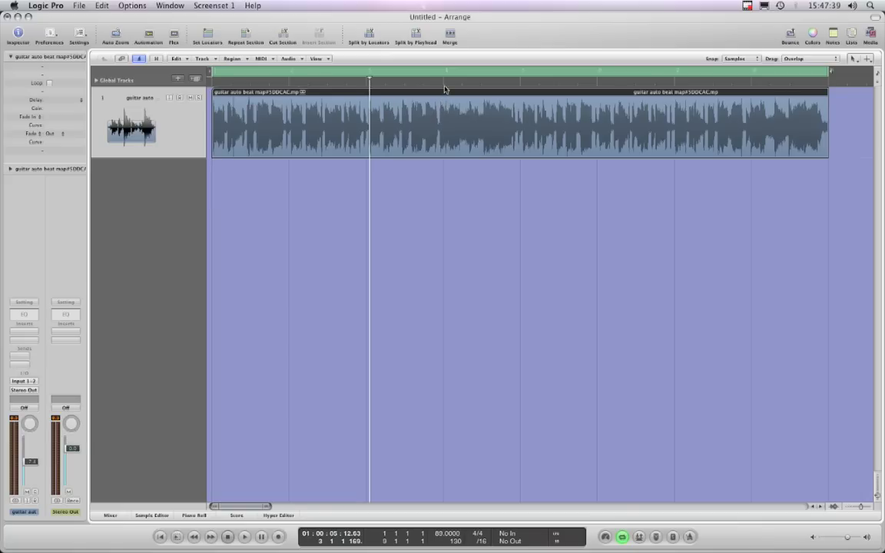
left_click(521, 81)
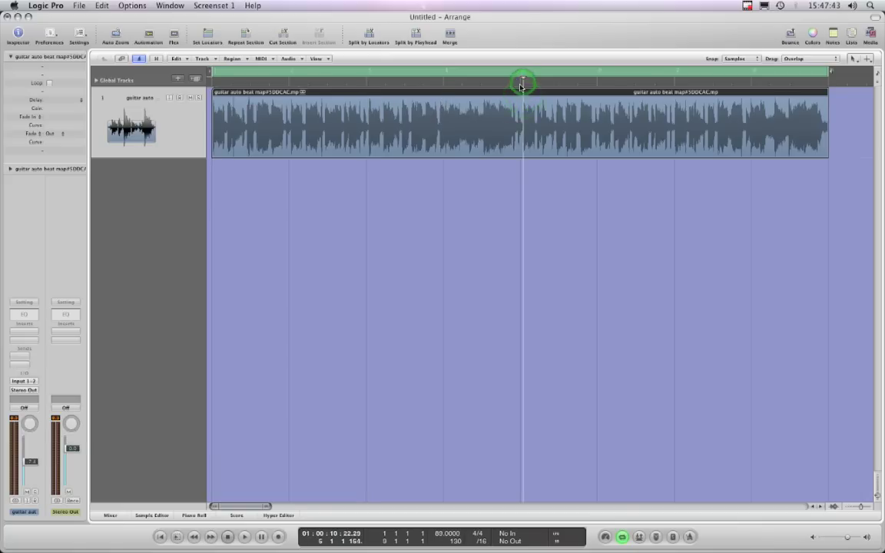
left_click(600, 84)
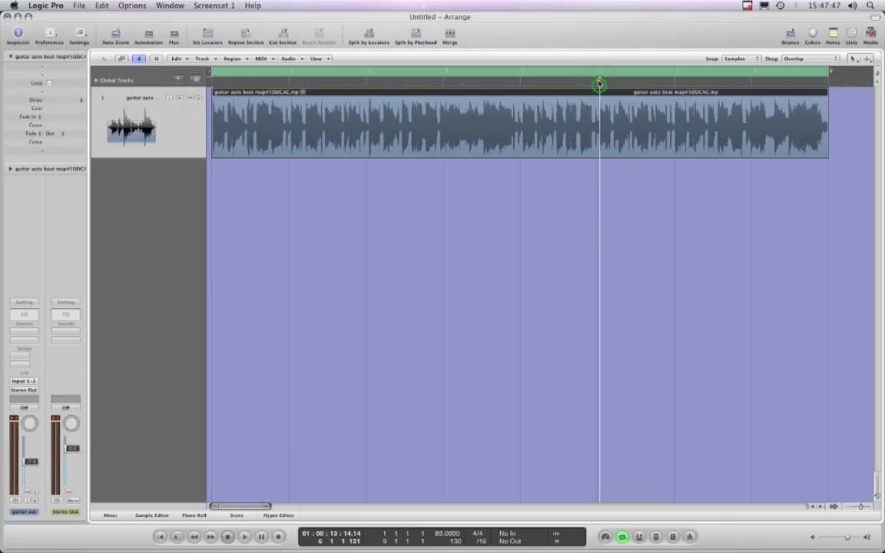
left_click(597, 87)
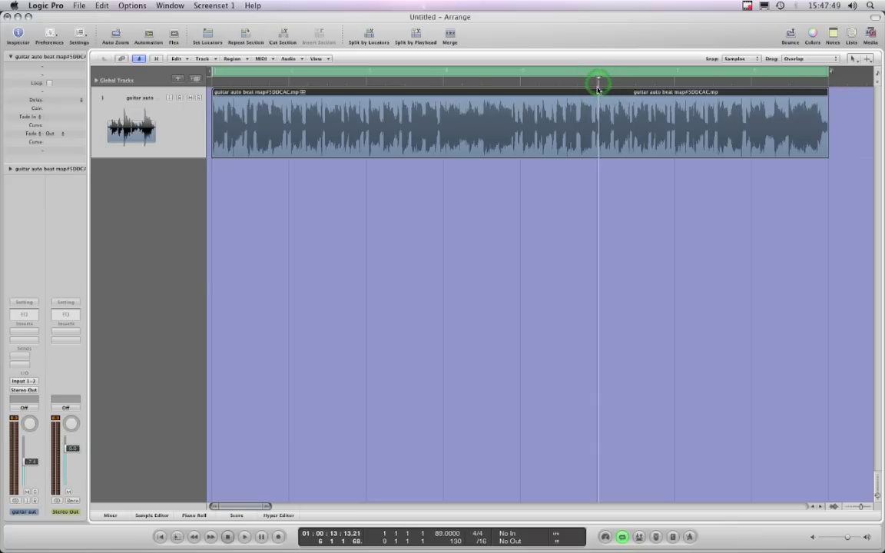
left_click(674, 85)
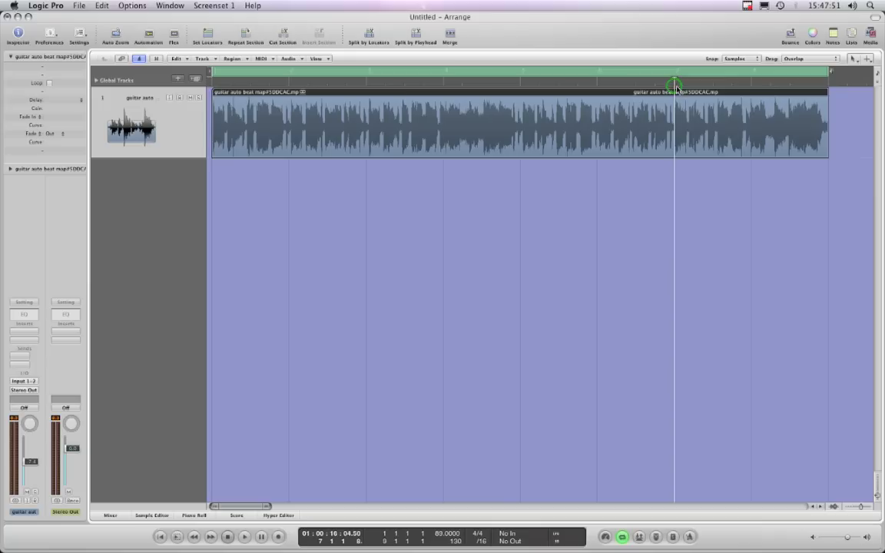
left_click(751, 88)
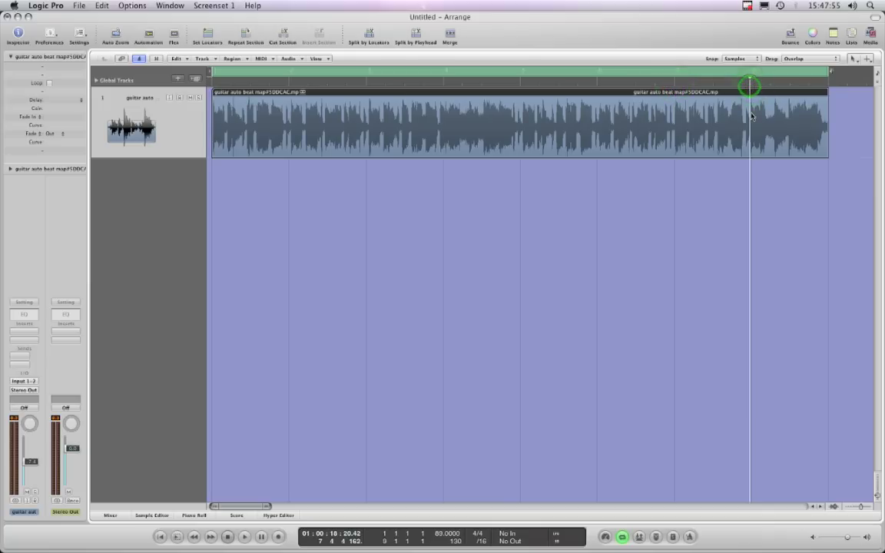